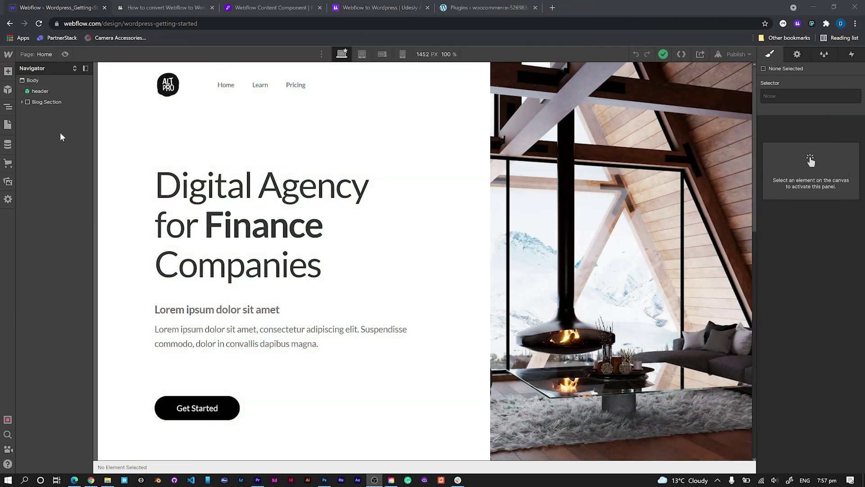
- Add 5 sample items to the Ecommerce Products collection and return to the page canvas
click(8, 166)
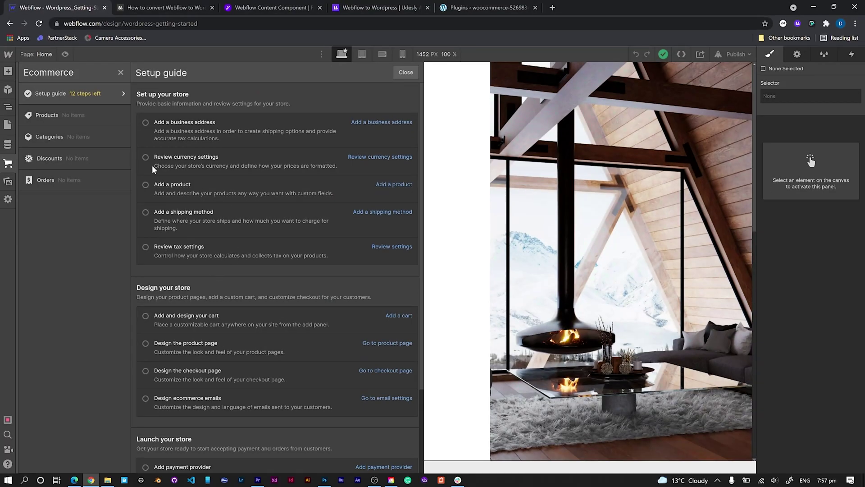
click(86, 117)
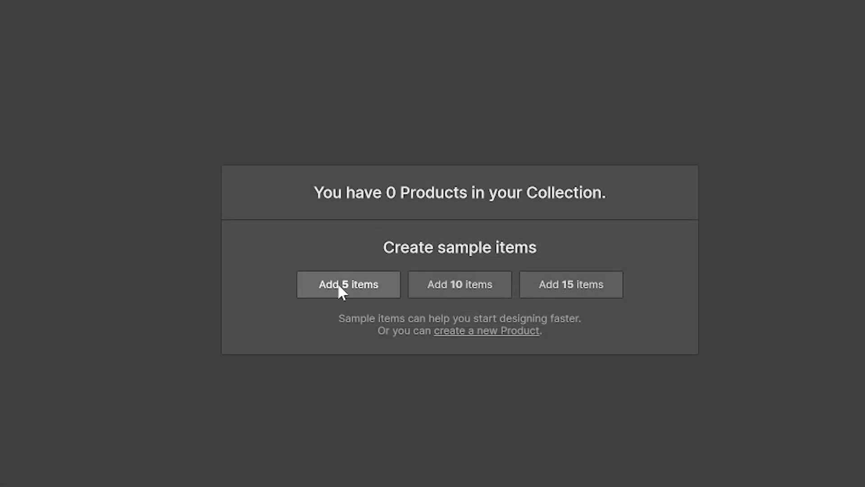
click(339, 285)
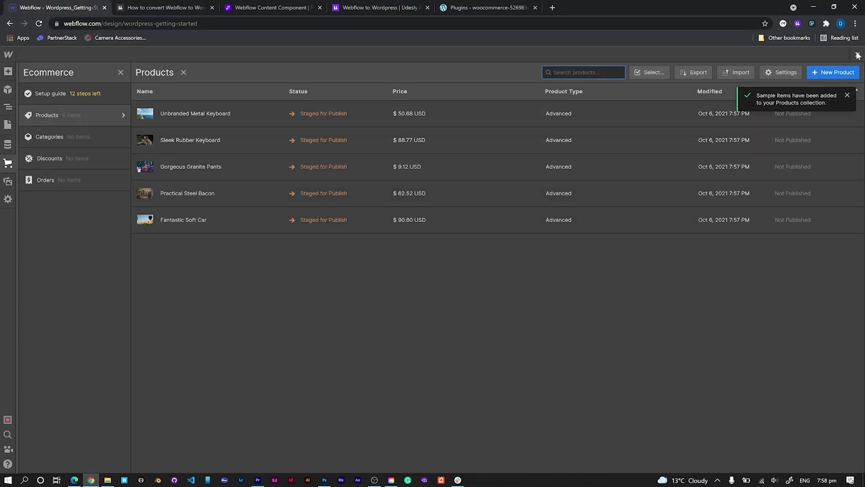
click(857, 54)
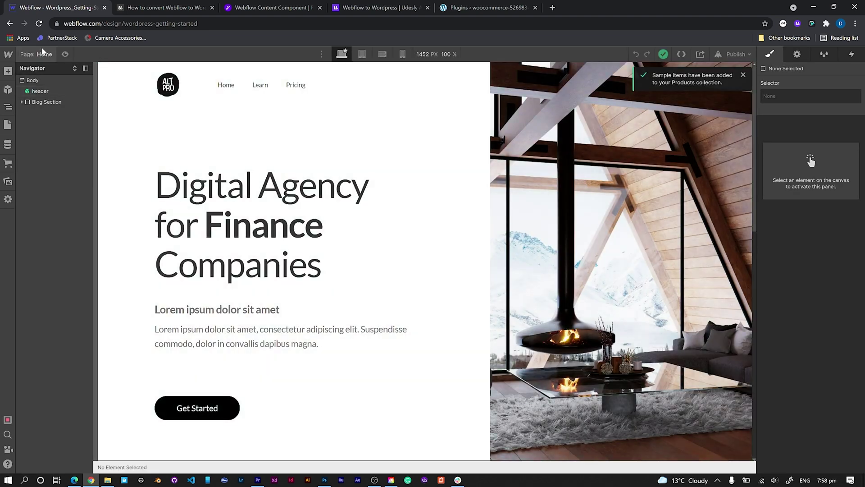
- Copy the Flowbase Content component and paste it into the body of the Products Template page
click(8, 124)
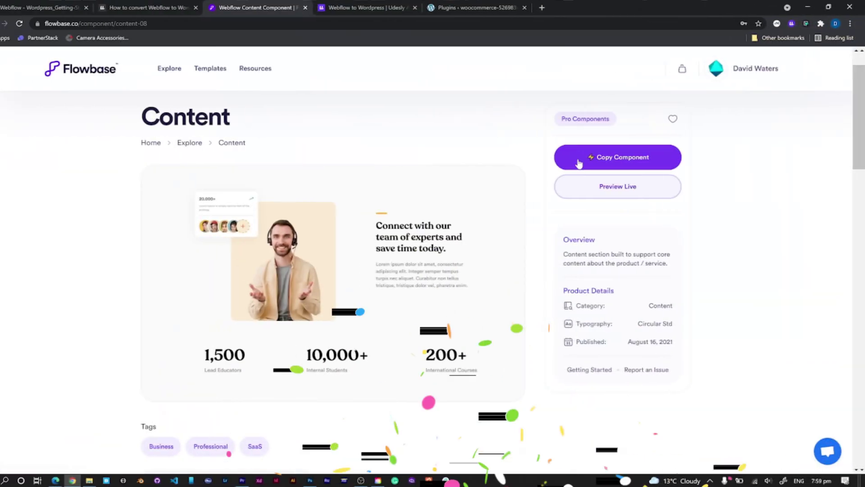
click(646, 160)
click(56, 7)
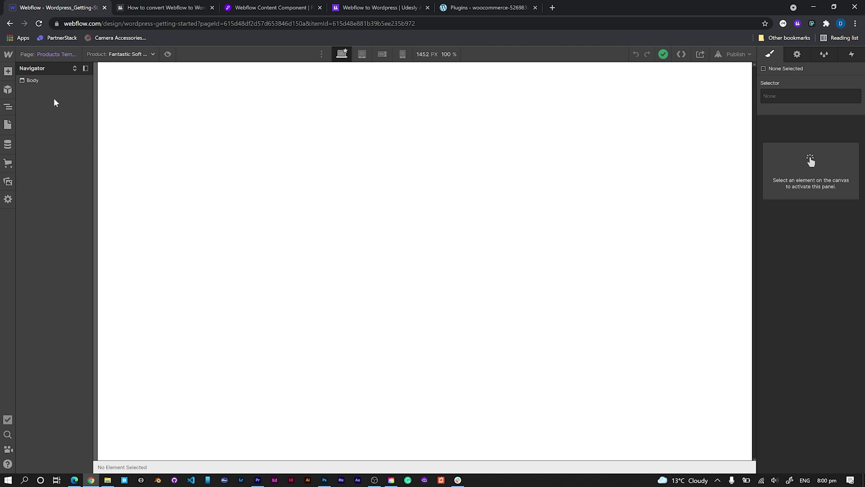
click(32, 80)
key(ctrl+v)
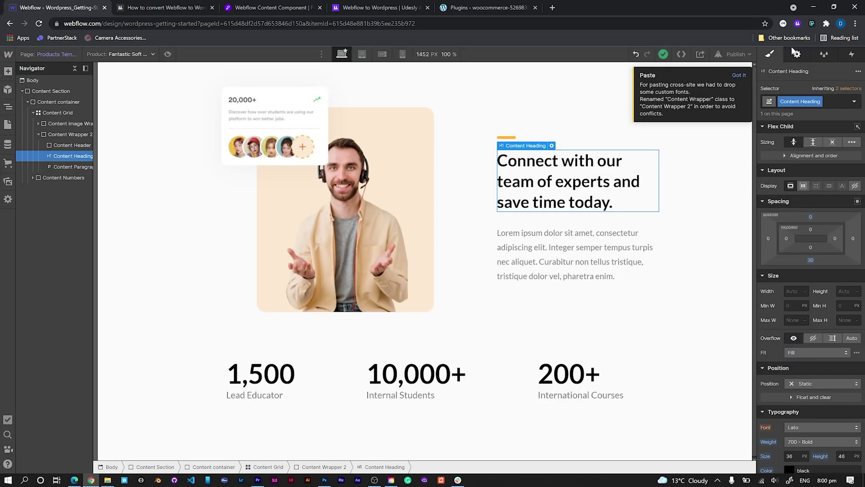
- Bind the content heading's text to the Name field of Products
click(798, 56)
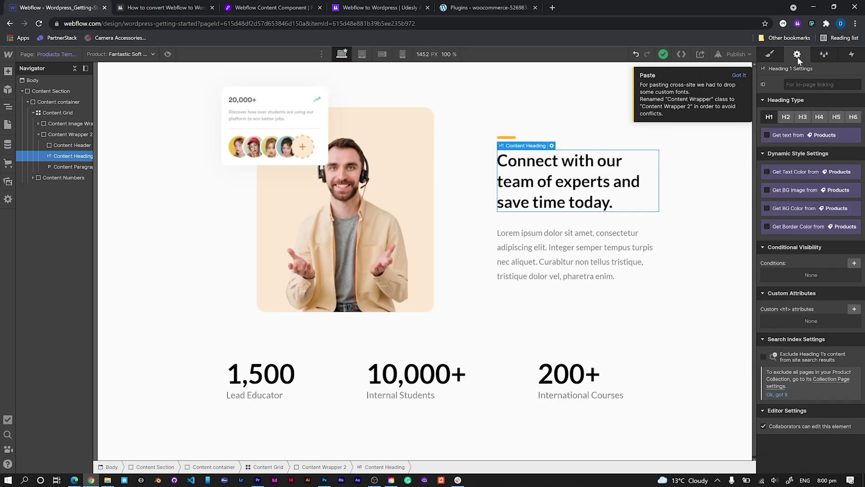
click(767, 135)
click(778, 147)
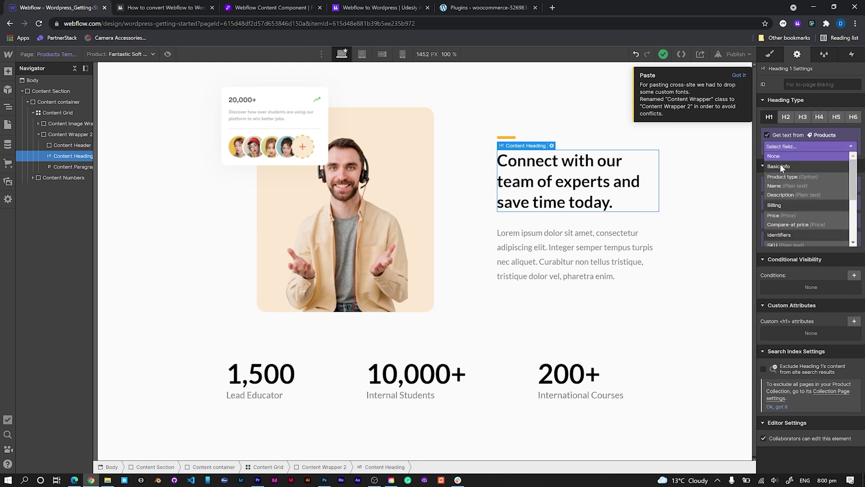
click(779, 185)
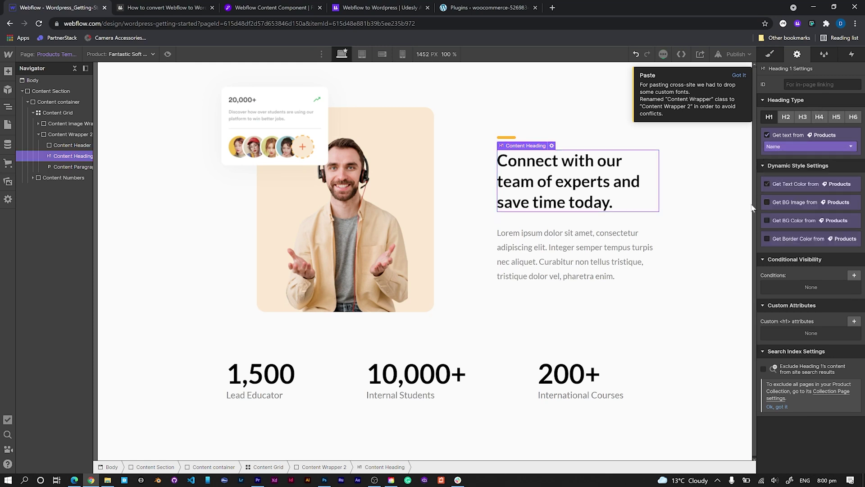
- Bind the content paragraph's text to the Description field of Products
click(554, 226)
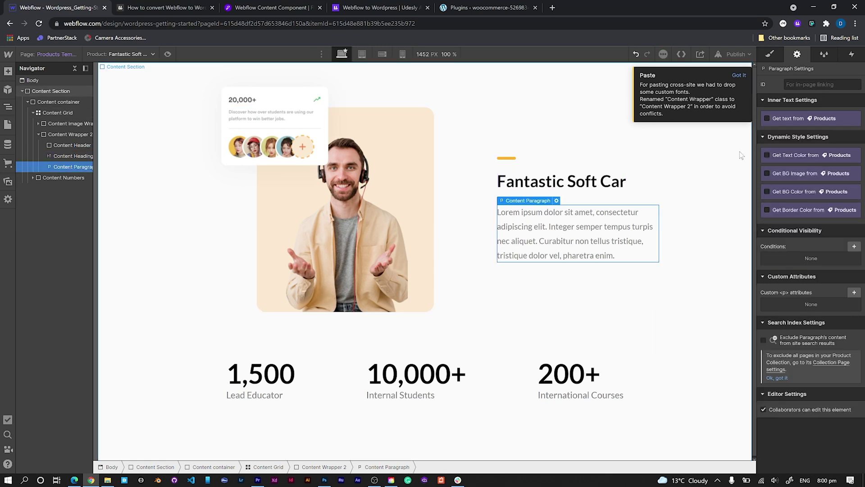
click(767, 118)
click(788, 131)
click(785, 181)
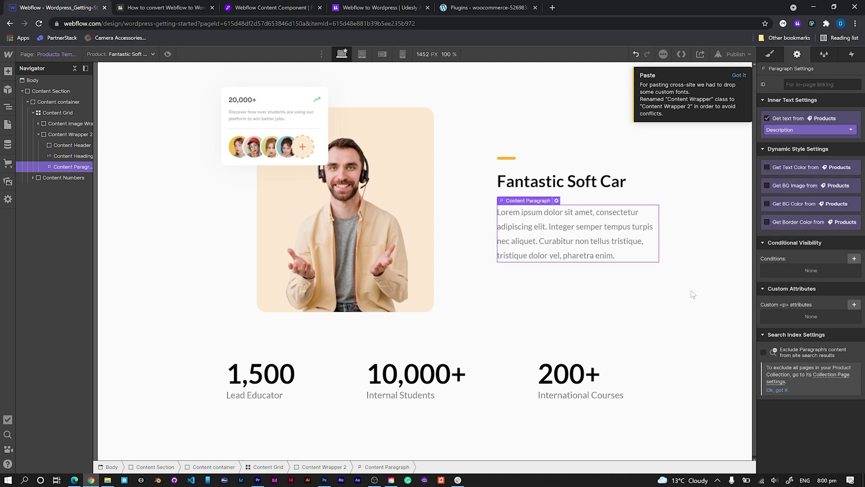
- Bind the large content image to the Main Image field of Products
click(361, 214)
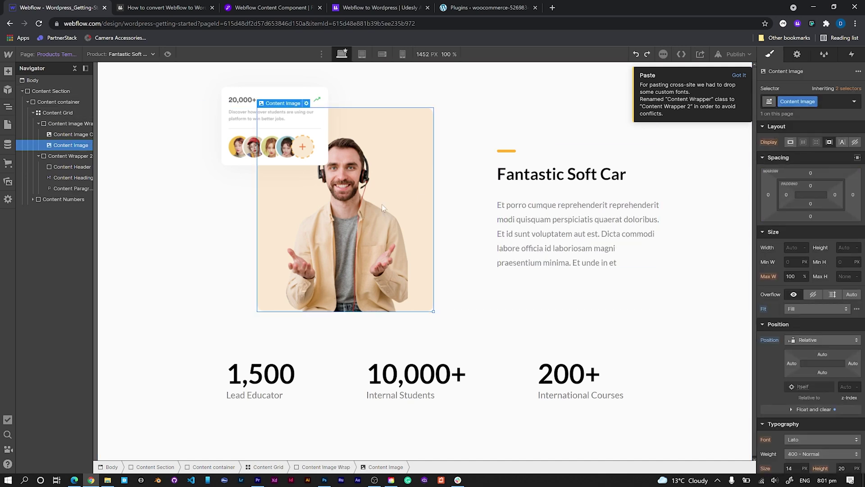
click(796, 55)
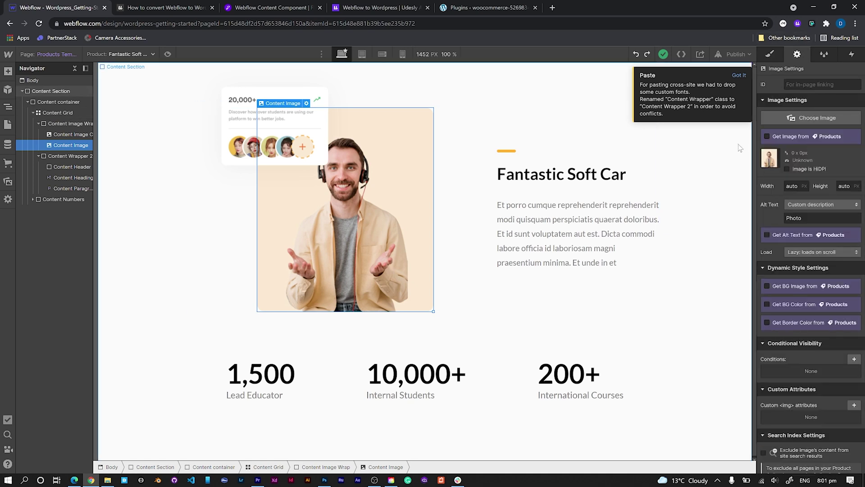
click(767, 137)
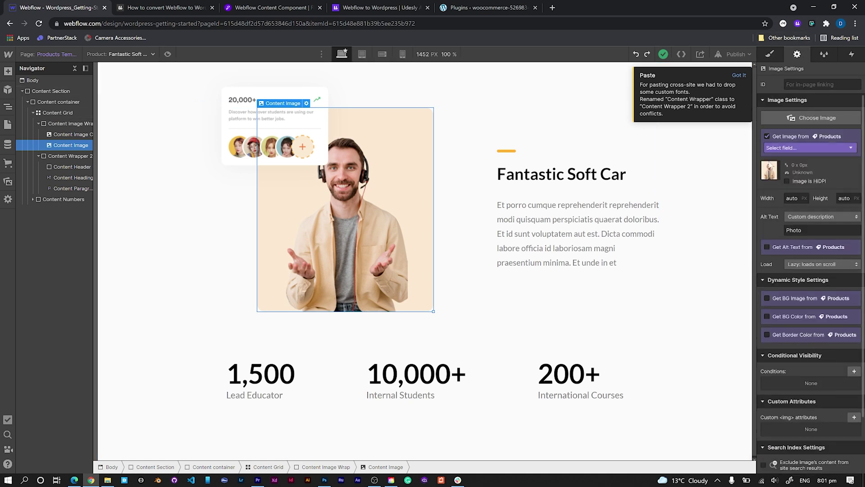
click(788, 149)
click(786, 178)
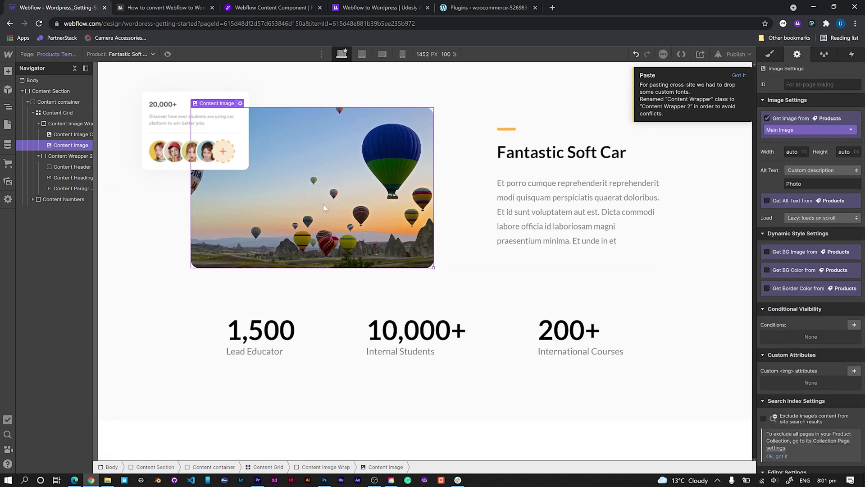
- Set the content image's fit to Cover and its height to 600 px
click(769, 54)
click(806, 309)
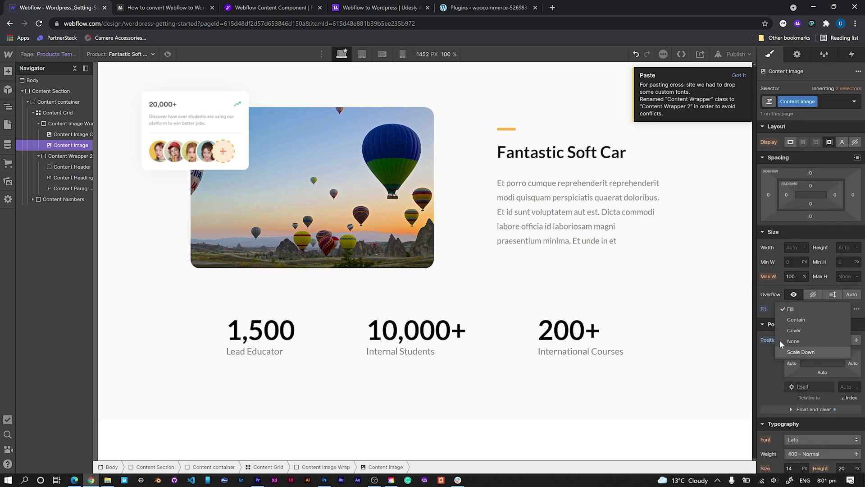
click(800, 331)
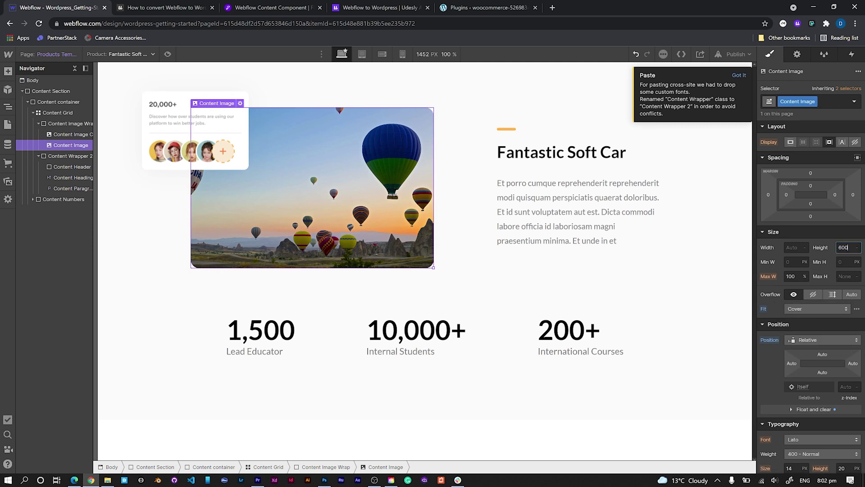
text(600)
key(Return)
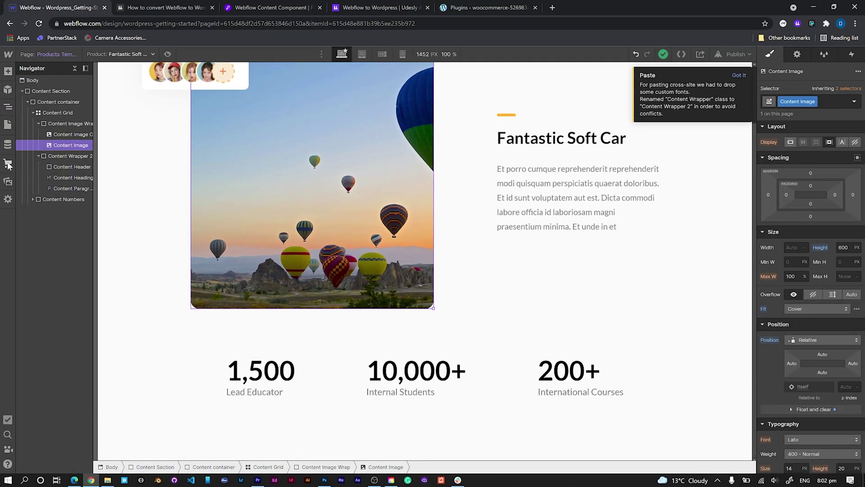
- In the Products collection settings, add a plain text custom field labelled "Product Stat 1" and copy its label
click(8, 164)
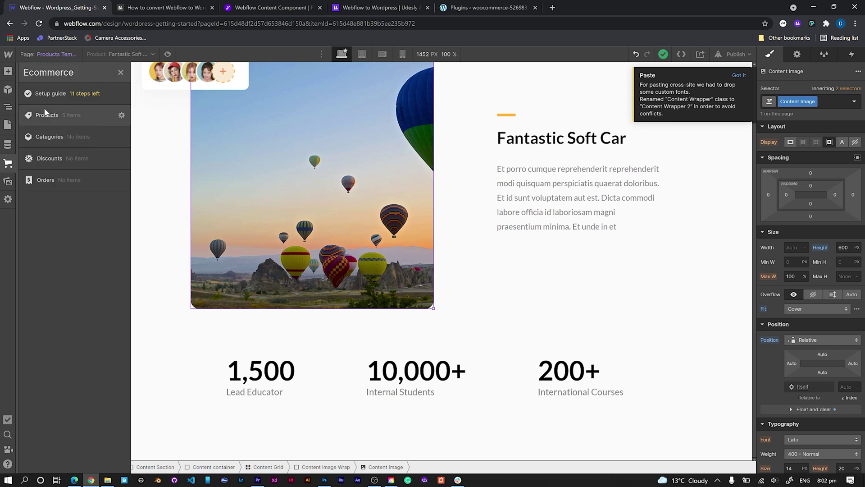
click(122, 115)
scroll(271, 315, down, 10)
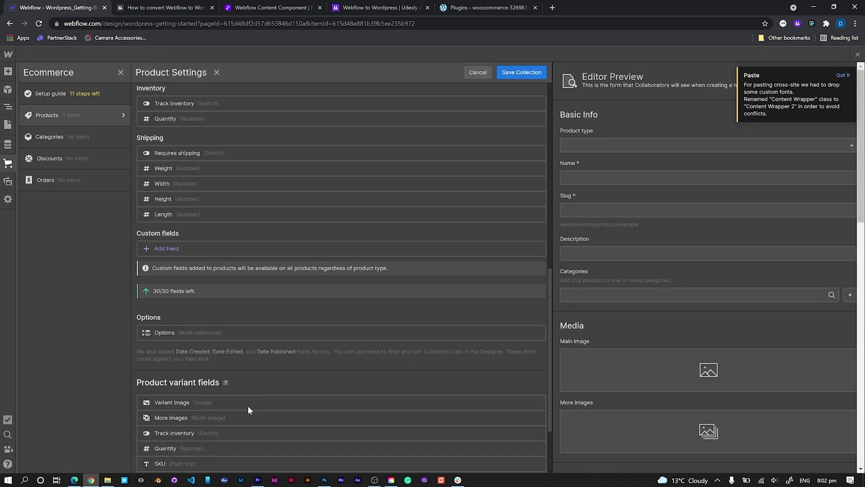
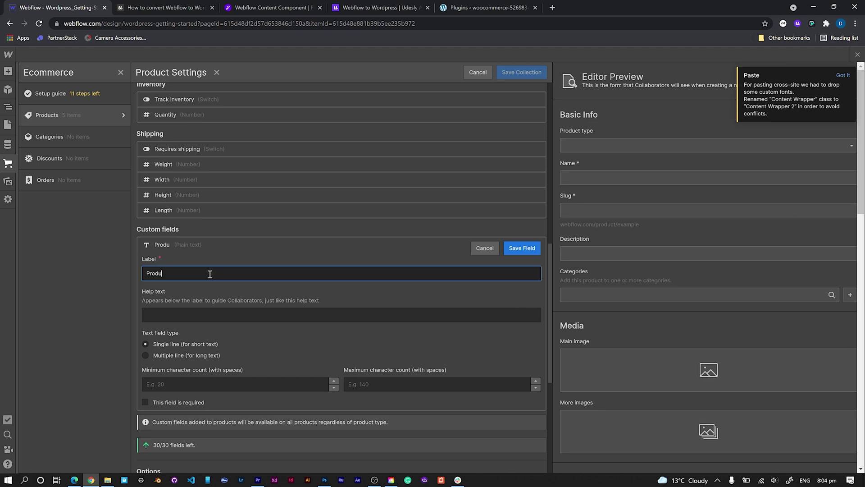
text(t Stat 1)
key(ctrl+a)
key(ctrl+c)
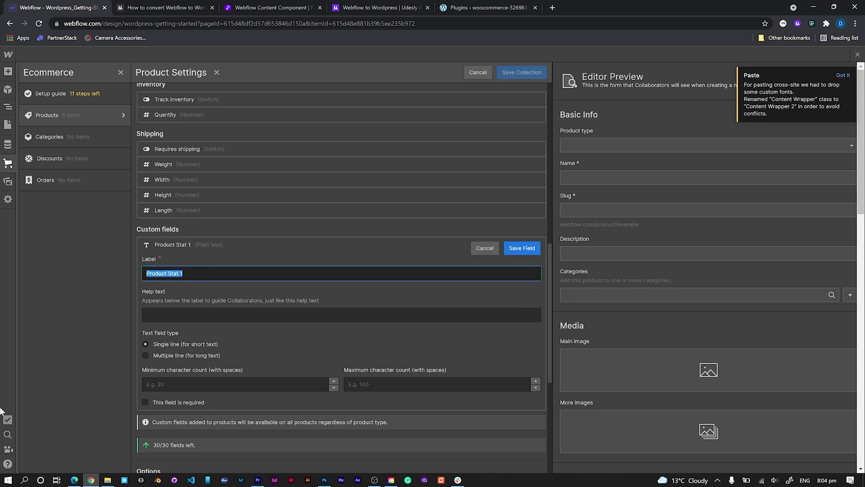
key(Return)
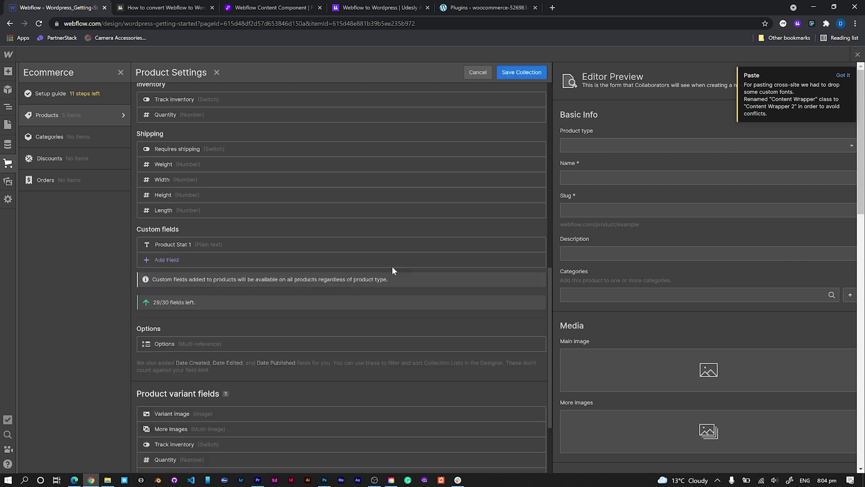
- Add a plain text custom field labelled "Product Stat 2" to the Products collection
click(171, 265)
click(170, 290)
key(ctrl+v)
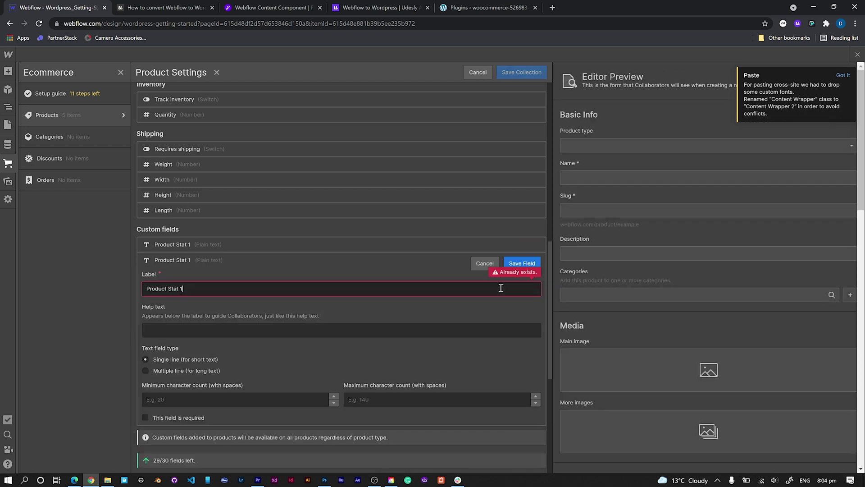
key(BackSpace)
text(2)
key(Return)
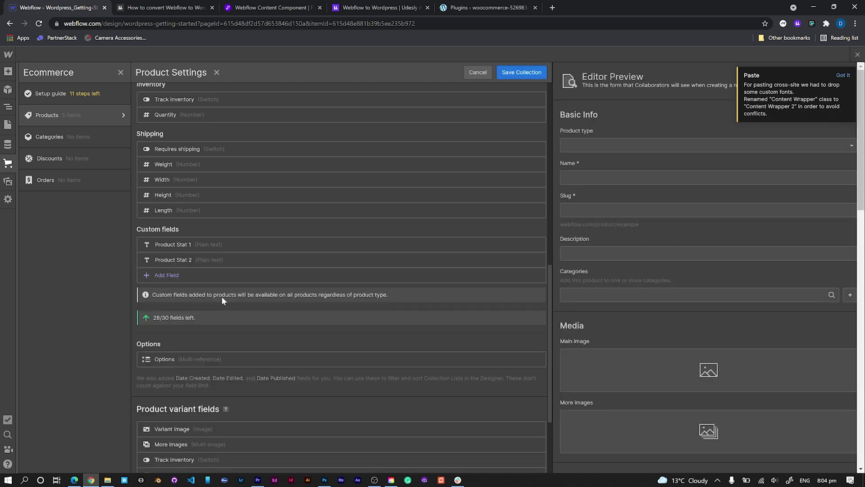
- Add a plain text custom field labelled "Product Stat 3" to the Products collection
click(167, 275)
click(170, 308)
click(521, 278)
click(281, 309)
key(ctrl+v)
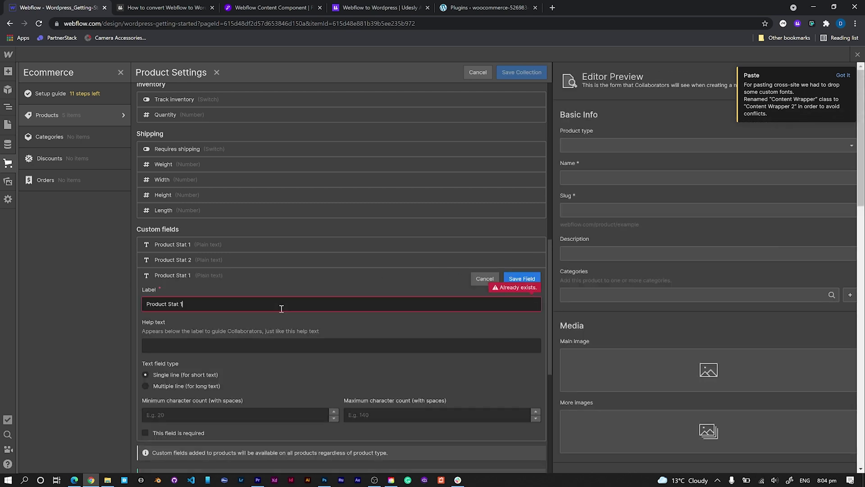
key(BackSpace)
text(3)
key(Return)
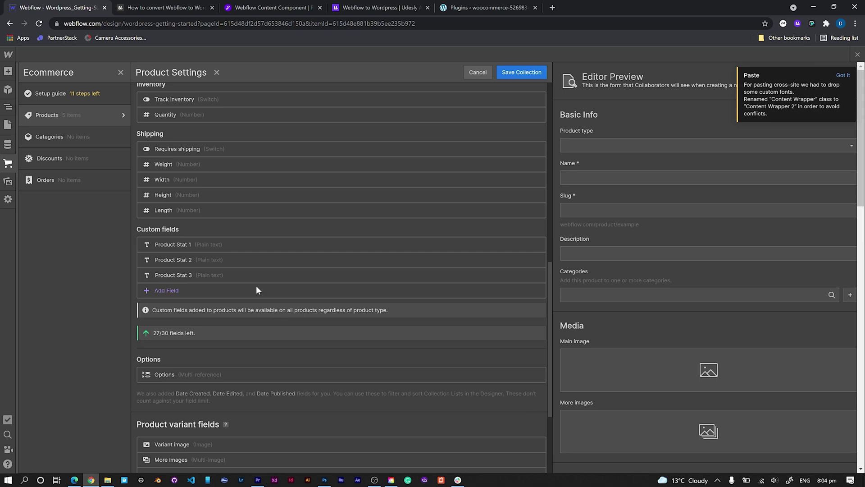
- Add a plain text custom field labelled "Product Stat title 1", copy its label and save the field
click(169, 290)
click(176, 316)
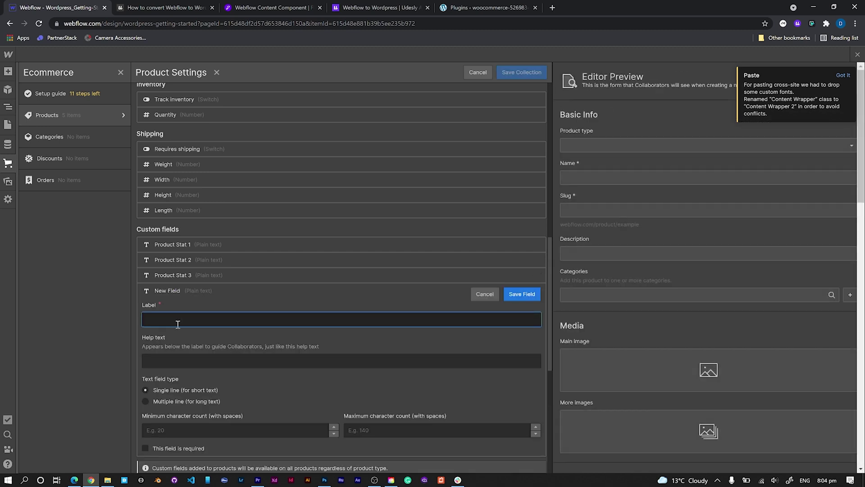
key(ctrl+v)
key(BackSpace)
text(title 1)
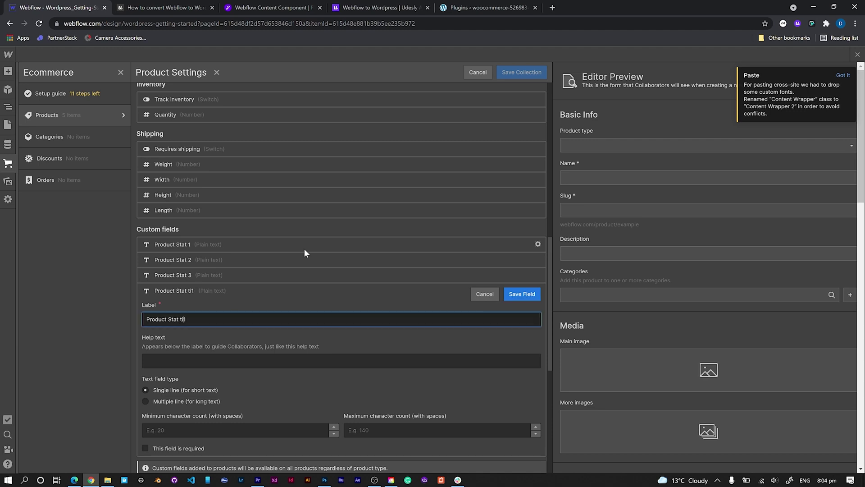
key(ctrl+a)
key(ctrl+c)
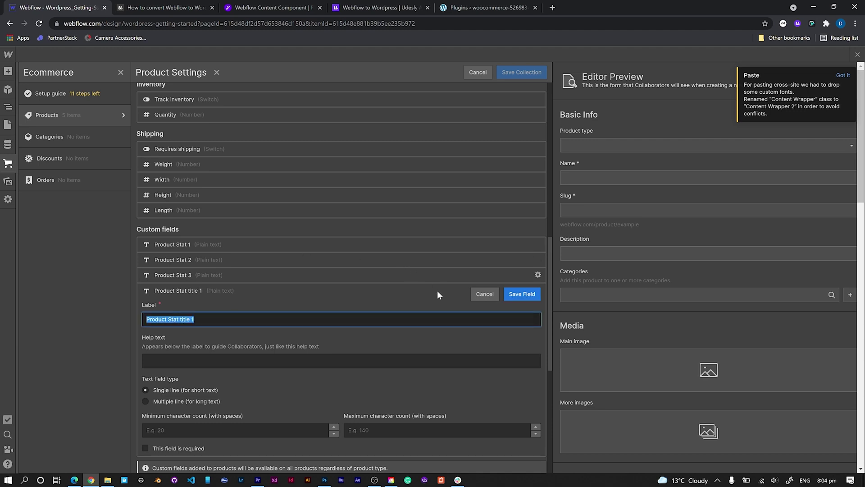
click(522, 294)
- Add a plain text custom field labelled "Product Stat title 2" to the Products collection
click(153, 304)
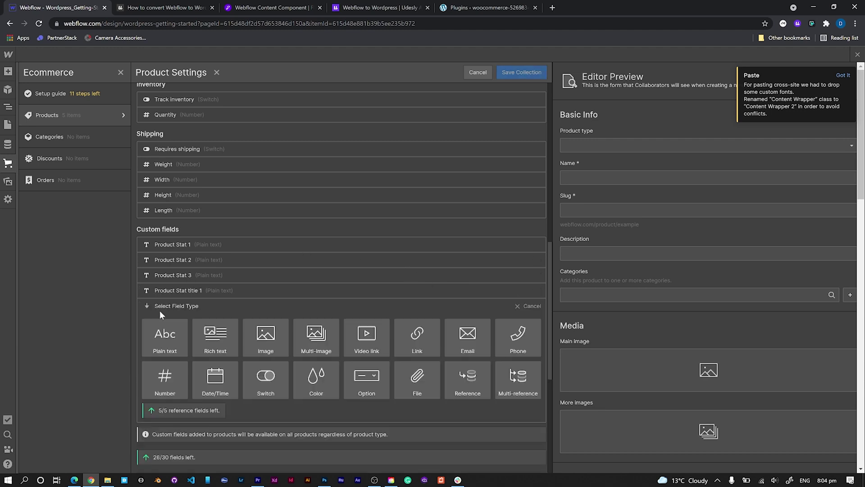
click(185, 336)
key(ctrl+v)
key(BackSpace)
text(2)
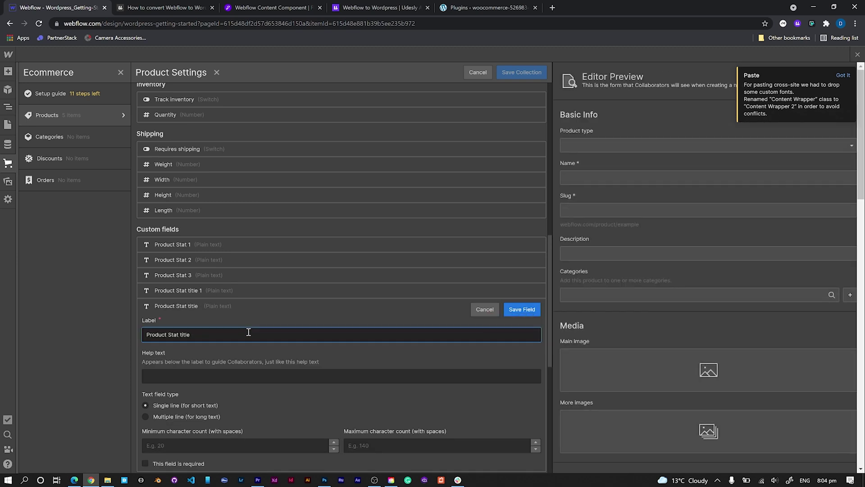
key(Return)
- Add a plain text custom field labelled "Product Stat title 3" and reorder the custom fields so each stat title follows its matching stat
click(167, 321)
click(176, 344)
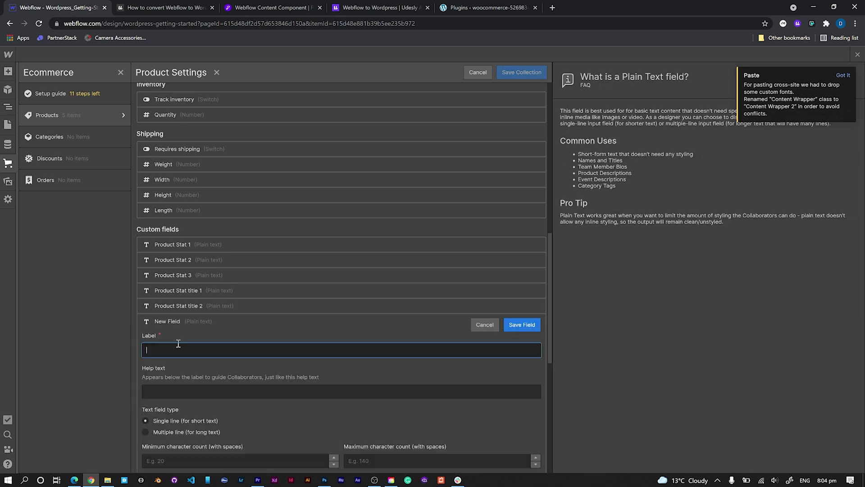
key(ctrl+v)
key(BackSpace)
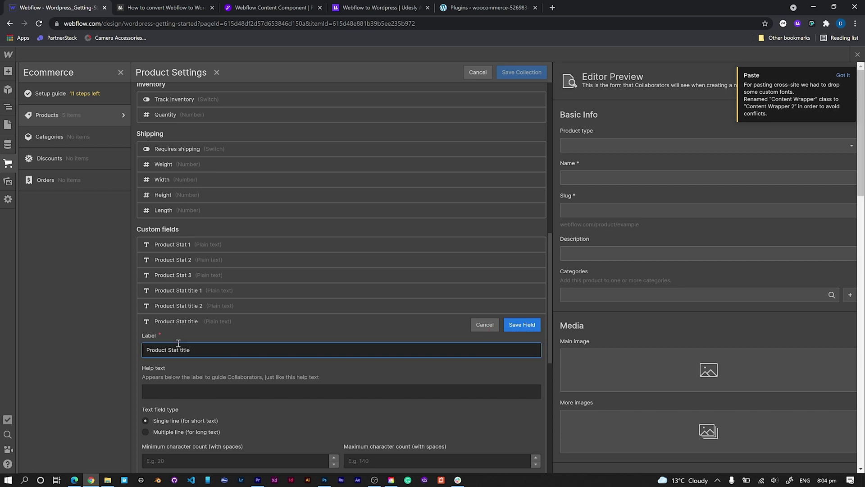
text(3)
key(Return)
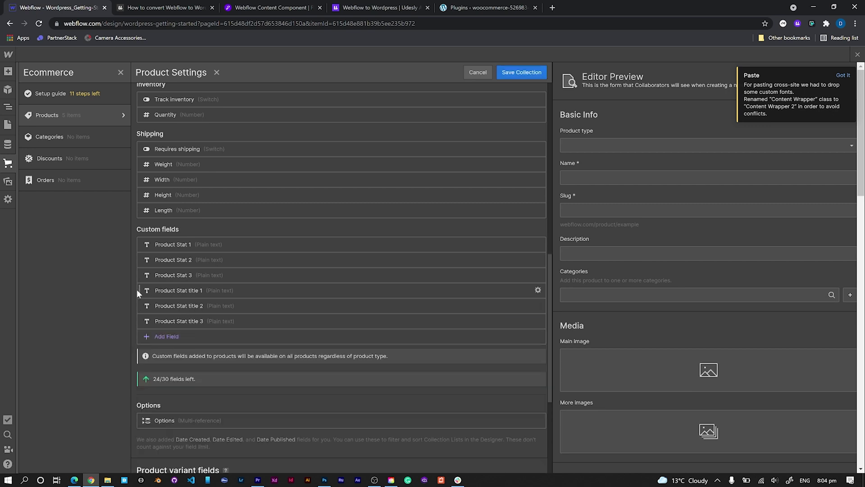
drag(142, 291, 140, 319)
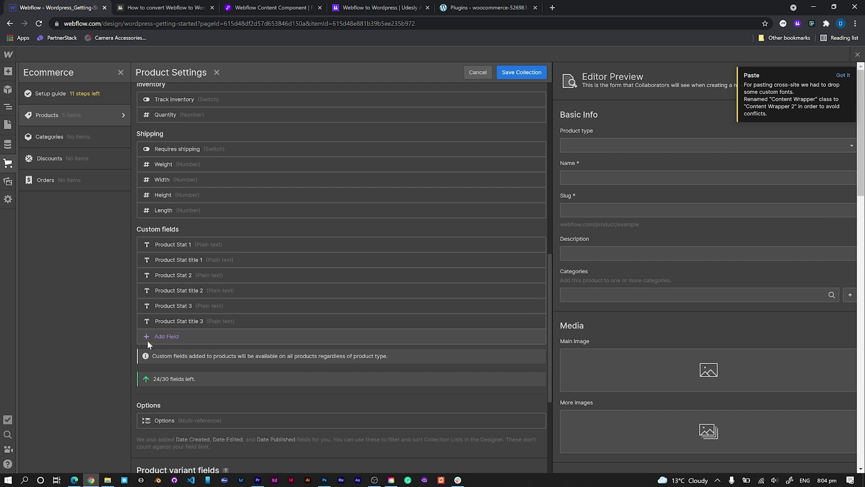
- Add an image custom field labelled "Secondary Image" to the Products collection
click(169, 336)
click(247, 361)
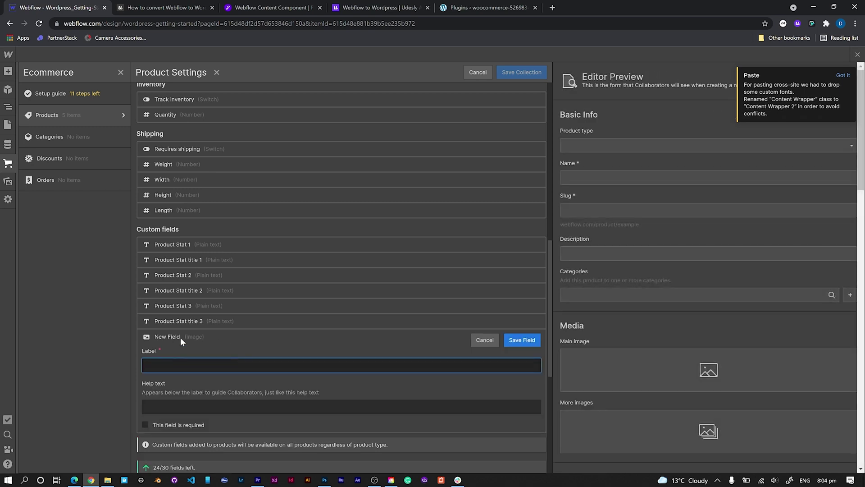
text(Secondary Image)
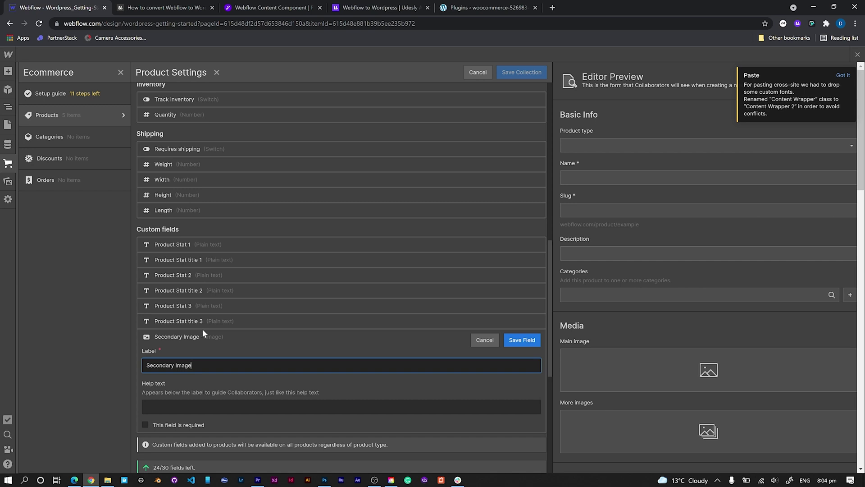
click(520, 340)
- Create a color custom field for the Products collection and label it "Product UI Colour"
click(162, 352)
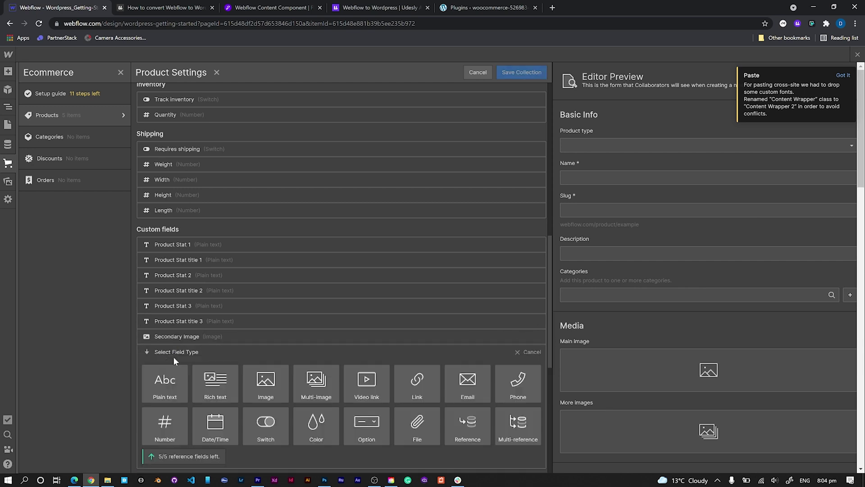
click(315, 421)
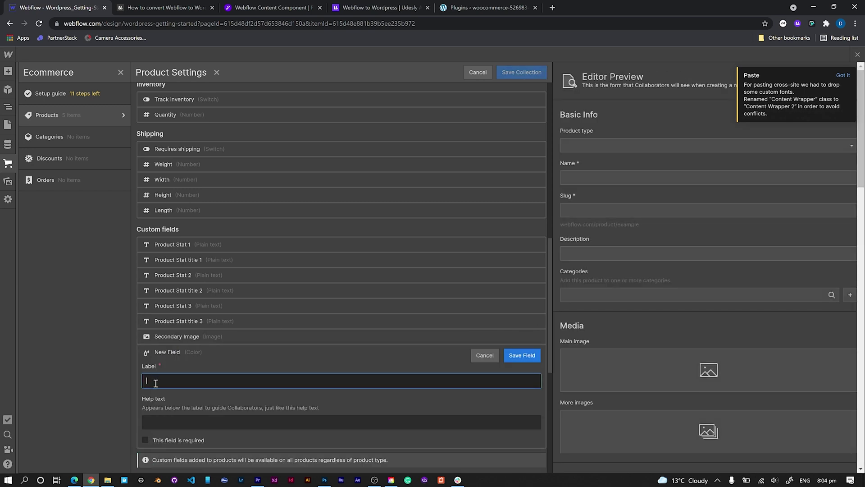
text(Product UI COlo)
key(BackSpace)
key(BackSpace)
key(BackSpace)
text(olou)
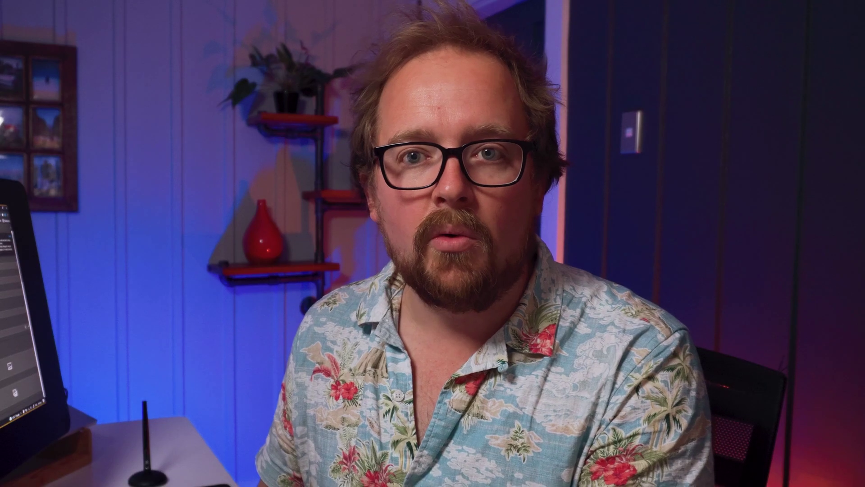
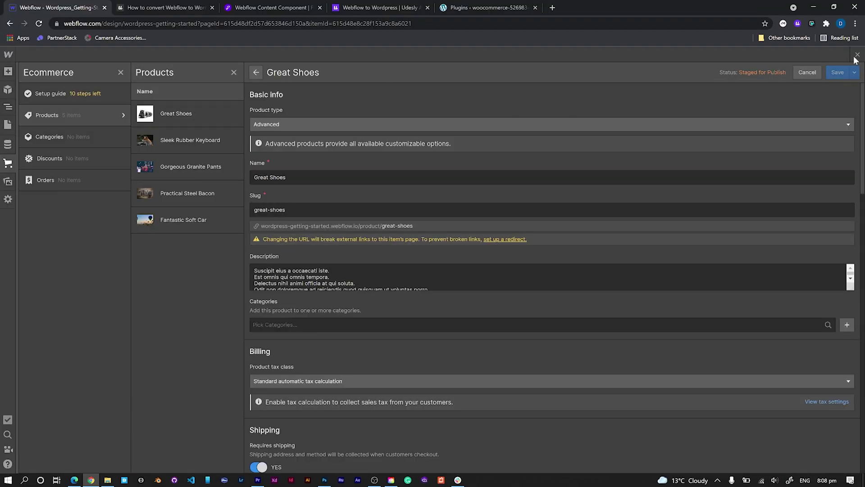
- Close the product editor and bind the background color of the line above the product heading to the product's UI colour field
click(857, 56)
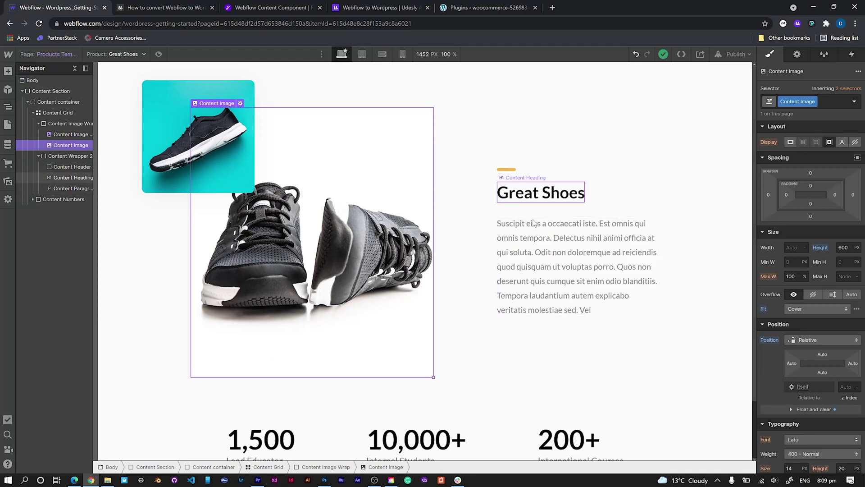
scroll(485, 203, down, 2)
scroll(486, 203, up, 2)
click(507, 176)
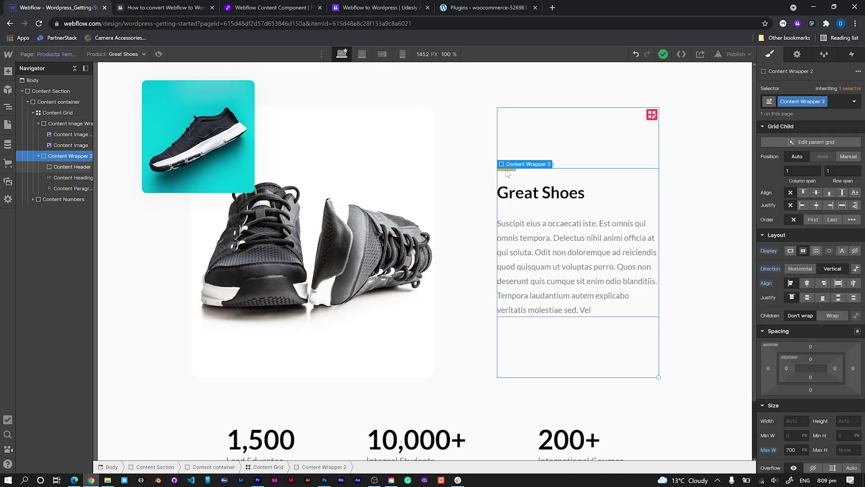
click(506, 171)
click(797, 54)
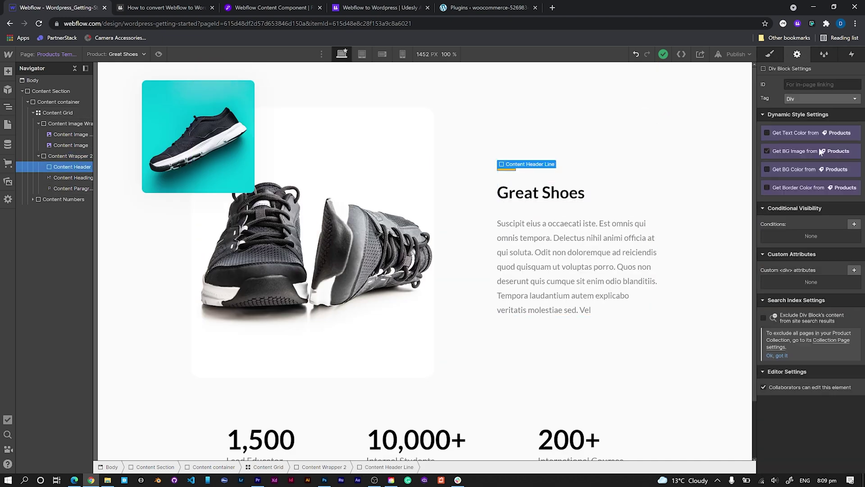
click(766, 170)
click(781, 182)
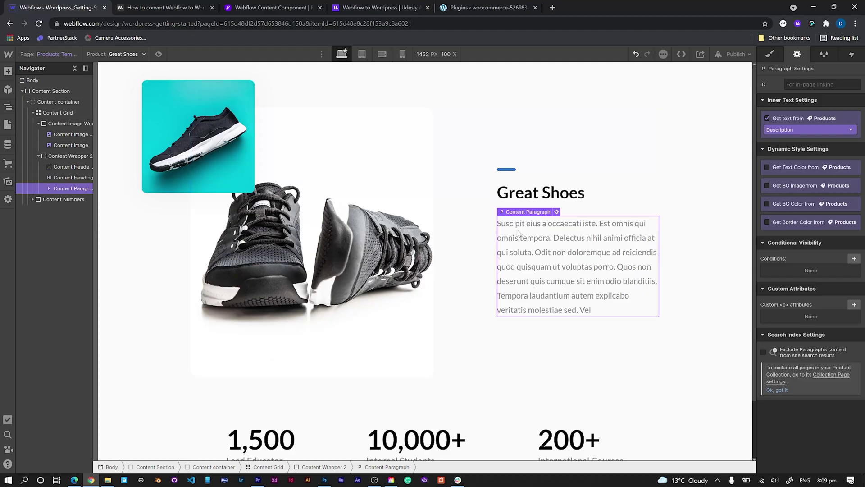
- Bind the text of the "1,500" content number to the Product Stat 1 field
scroll(170, 396, down, 2)
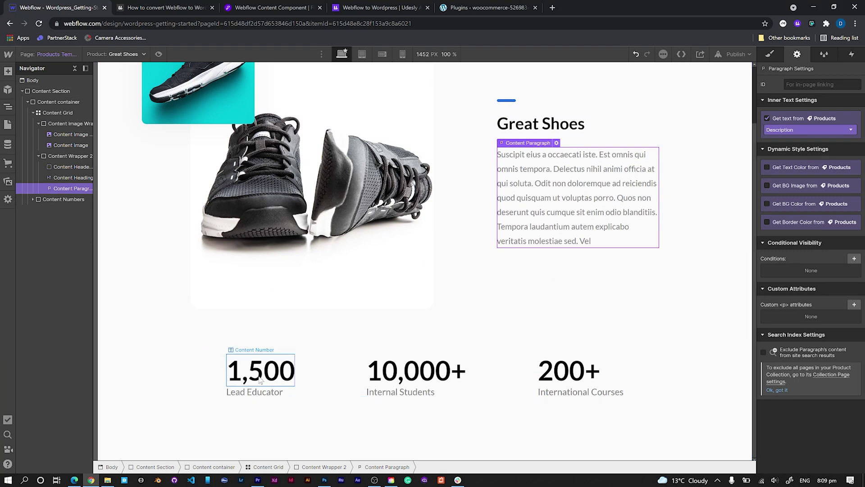
click(260, 380)
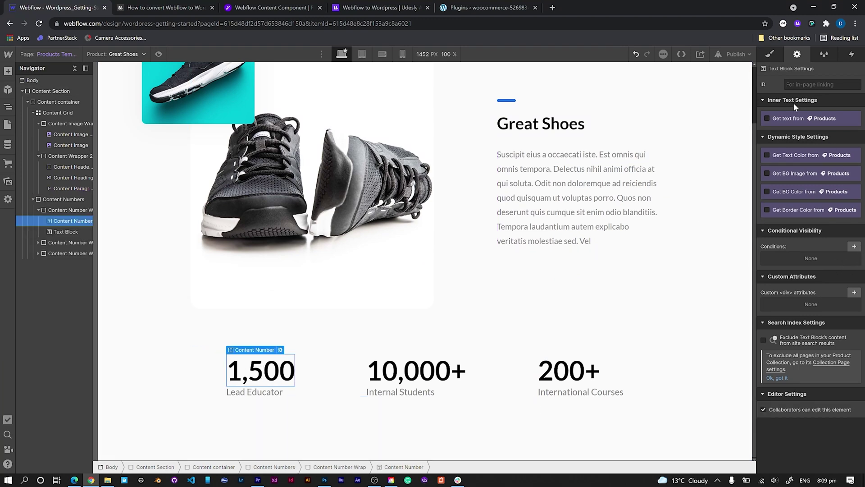
click(767, 118)
click(788, 129)
scroll(801, 203, down, 3)
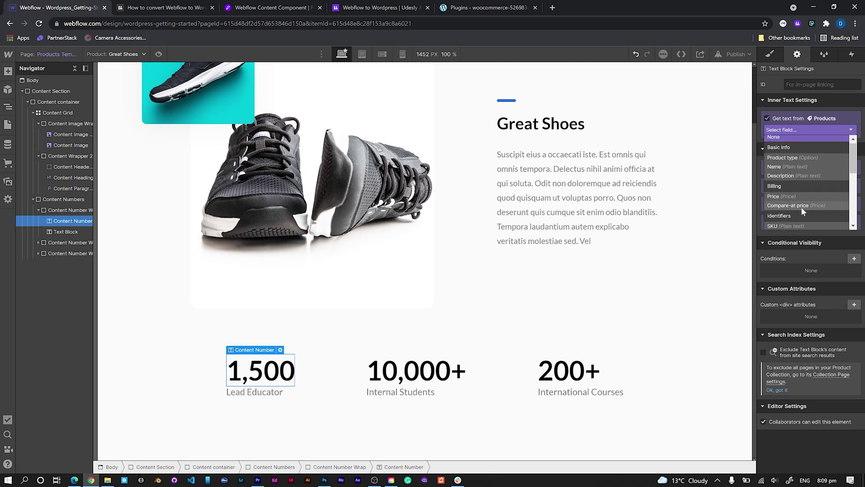
click(797, 185)
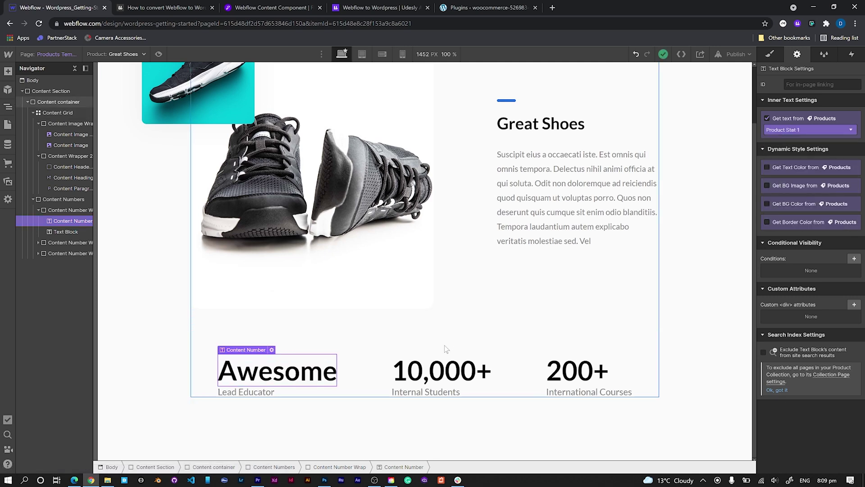
- Bind the text of the "10,000+" content number to the Product Stat 2 field
click(445, 360)
click(802, 131)
scroll(801, 180, down, 3)
click(798, 185)
- Bind the text of the "200+" content number to the Product Stat 3 field
click(577, 370)
click(767, 119)
click(789, 130)
scroll(801, 180, down, 3)
click(797, 187)
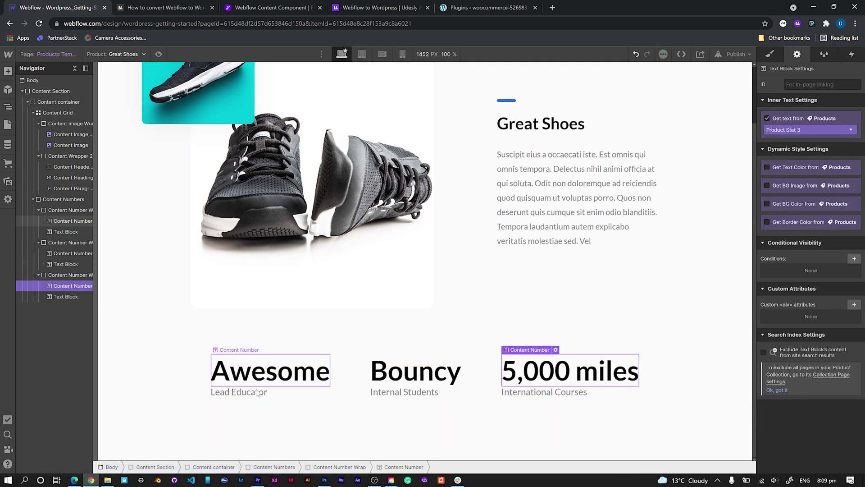
- Bind the "Lead Educator" text block under the first stat to the Product Stat title 1 field
click(239, 392)
click(824, 119)
click(794, 116)
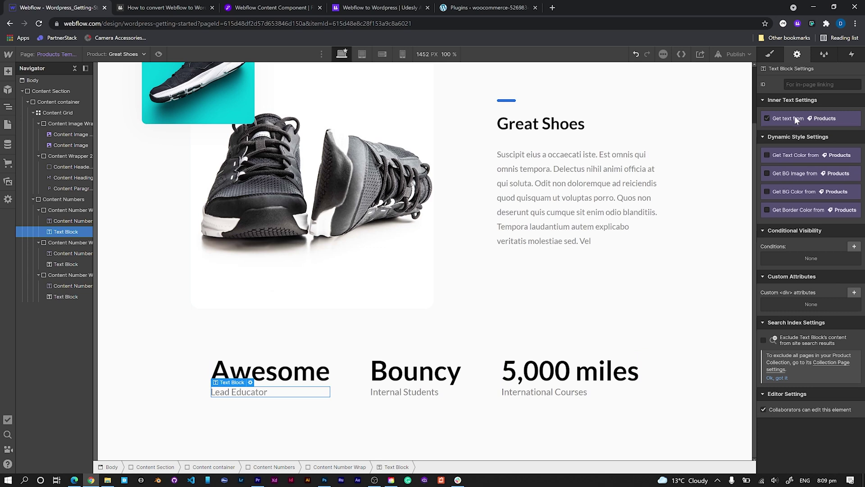
click(797, 124)
click(797, 129)
scroll(800, 196, down, 6)
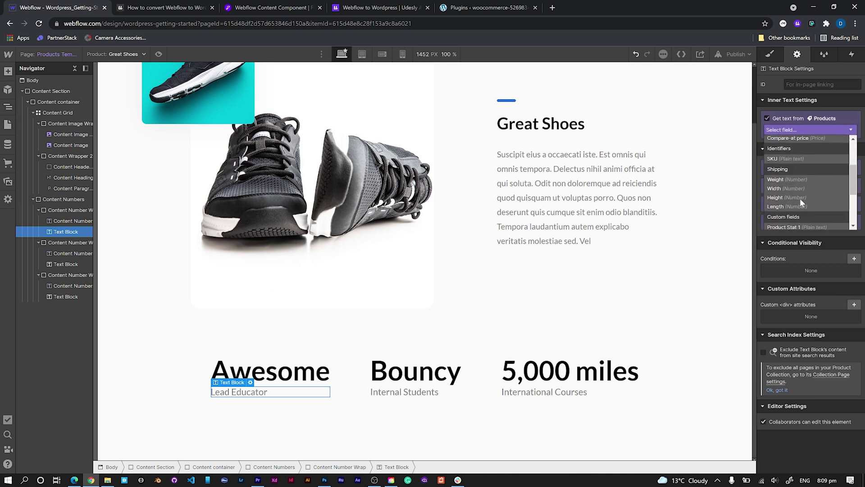
click(795, 166)
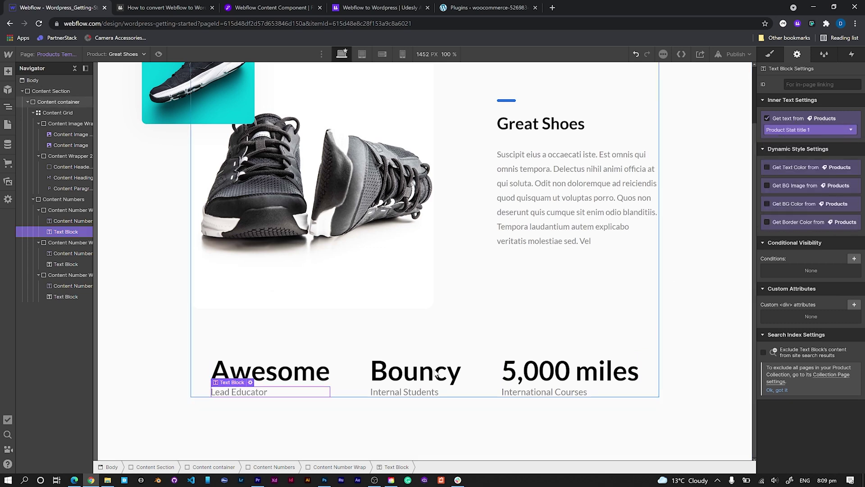
- Bind the "Internal Students" text block under the second stat to the Product Stat title 2 field
click(404, 391)
click(788, 118)
click(789, 130)
scroll(793, 194, down, 3)
click(788, 217)
- Bind the "International Courses" text block under the third stat to the Product Stat title 3 field
click(544, 392)
click(789, 130)
click(778, 222)
click(696, 301)
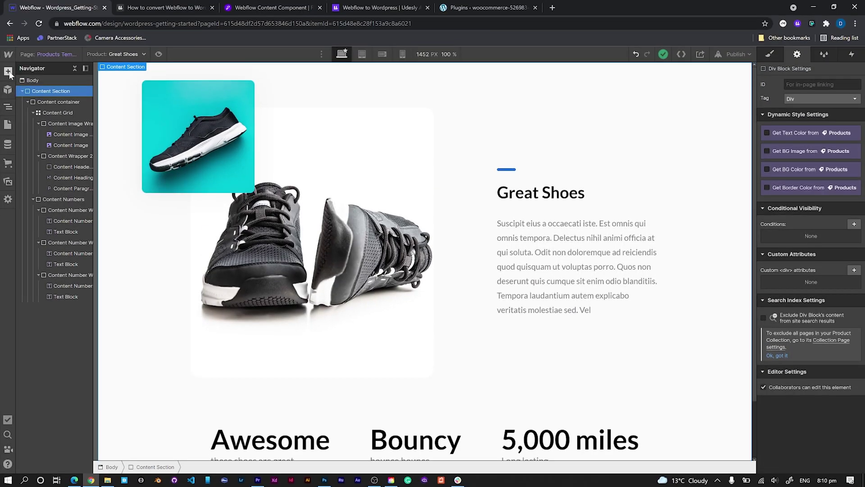
- Insert an Add to Cart element into Content Wrapper 2, directly below the product description paragraph
click(8, 73)
scroll(83, 280, down, 10)
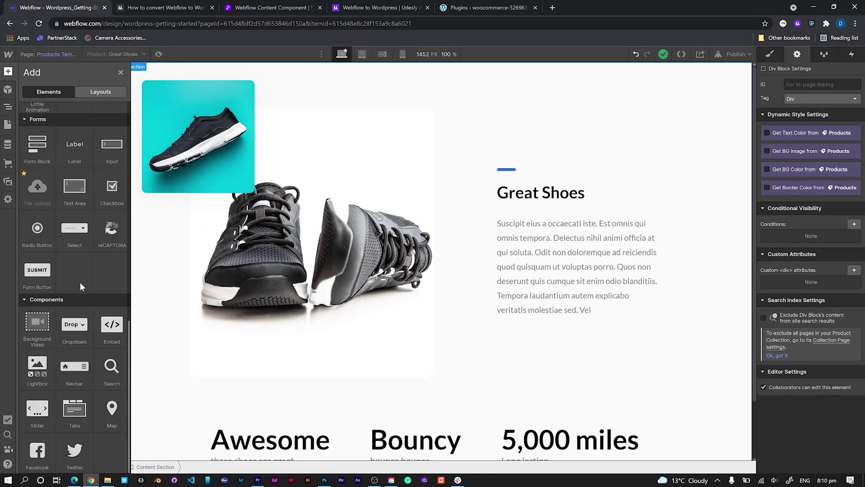
scroll(55, 344, up, 6)
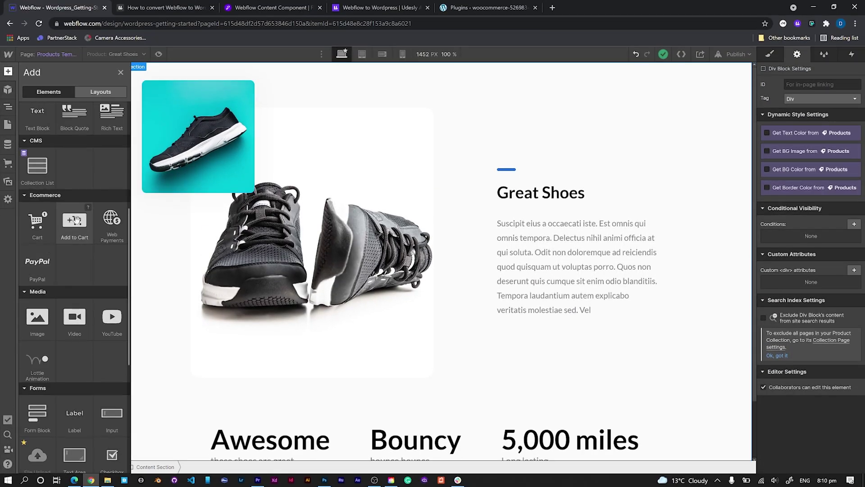
drag(262, 229, 575, 275)
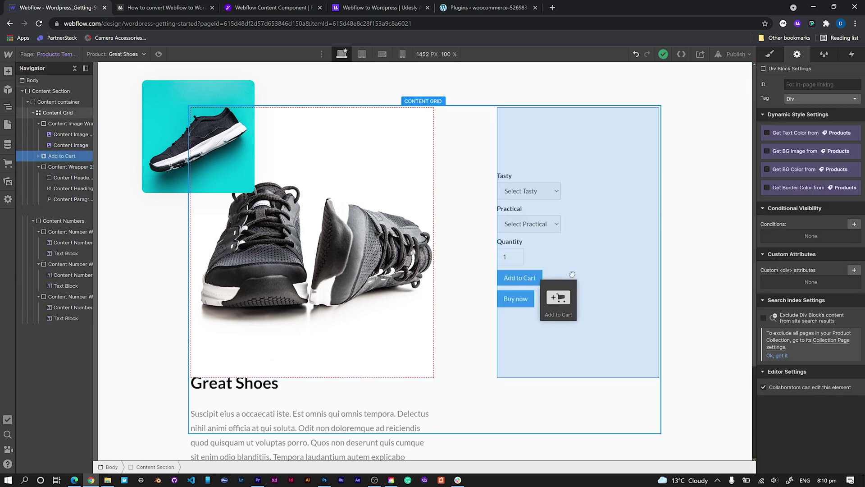
drag(483, 283, 69, 193)
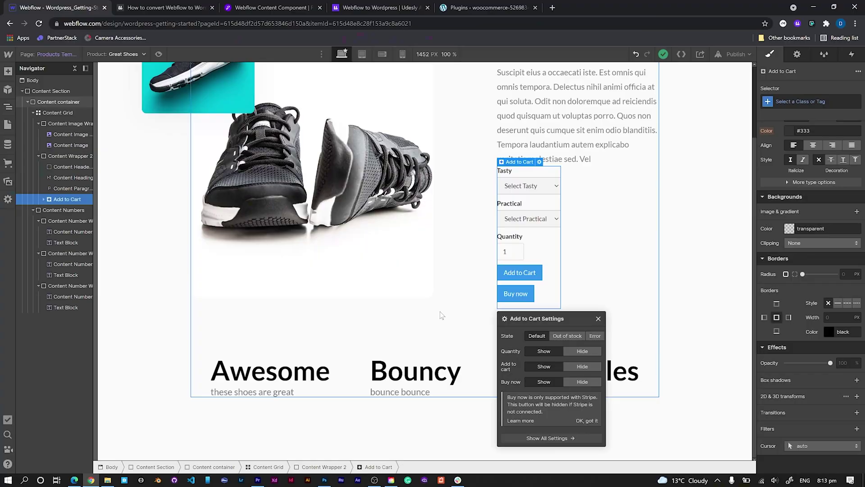
- Style the Add to Cart button as a crimson pill and Buy now as a transparent outlined pill with 20 px radius, both with bold text
click(522, 218)
click(68, 199)
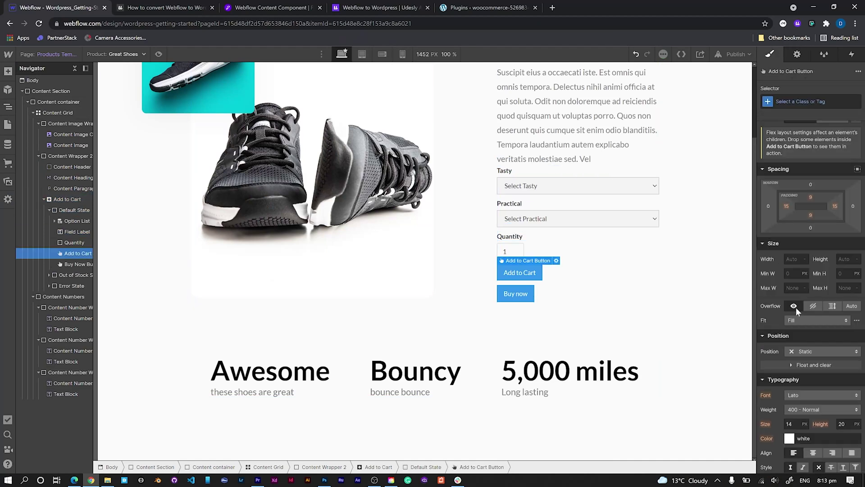
click(789, 228)
click(847, 240)
click(516, 294)
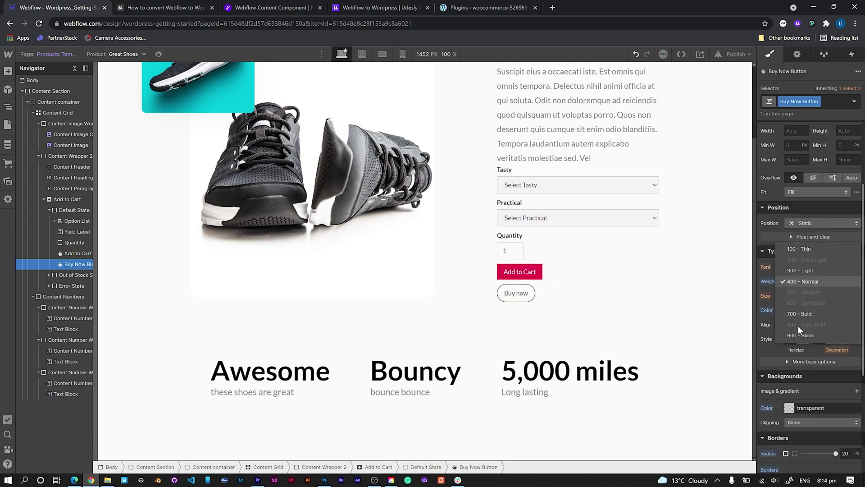
click(520, 271)
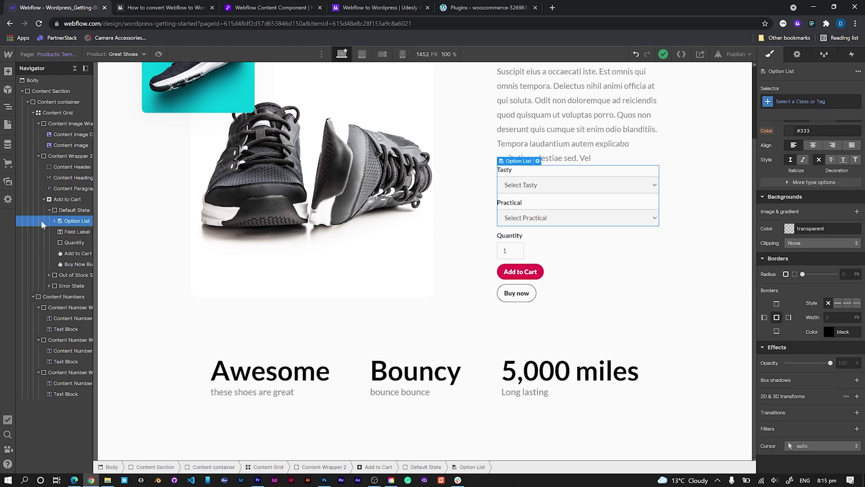
- Set the option list to preselect the default variant and show its variant selector as buttons
click(795, 53)
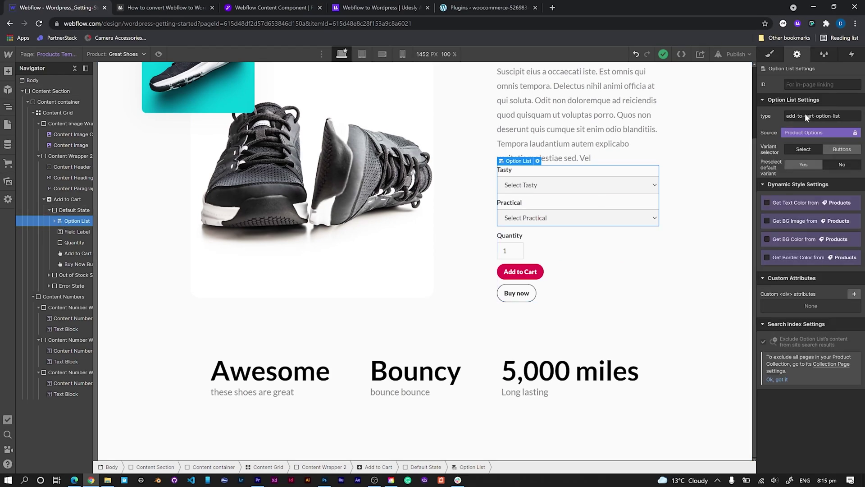
click(814, 161)
click(829, 148)
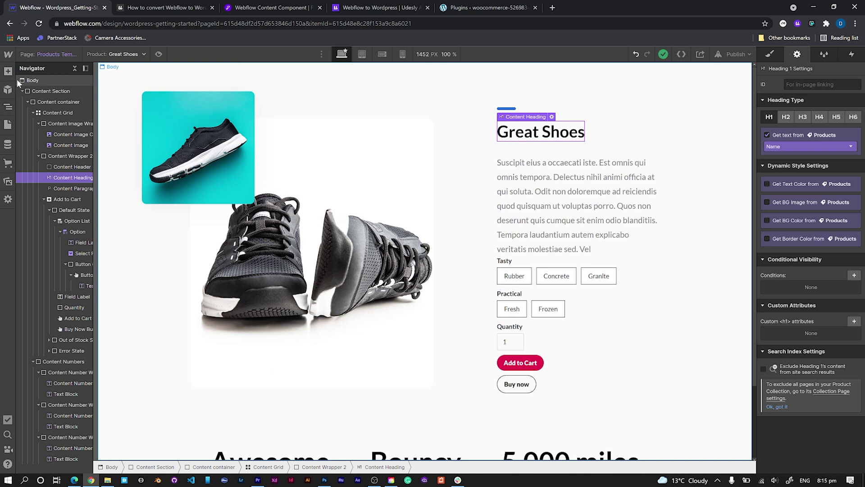
- Insert a Div Block between the Great Shoes heading and the description paragraph
key(ctrl+d)
key(Escape)
key(ctrl+e)
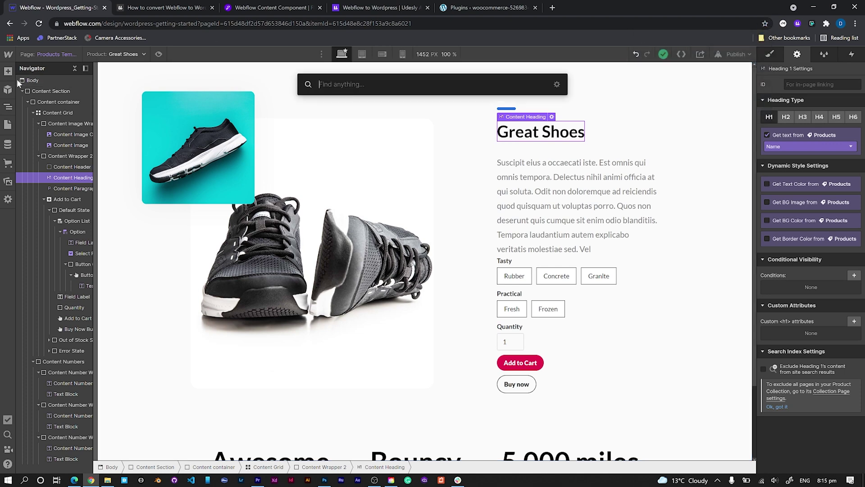
text(diuv)
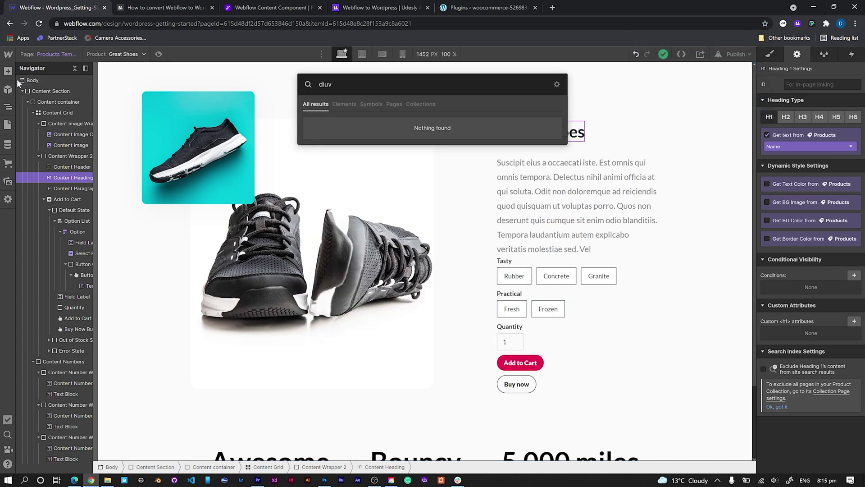
key(BackSpace)
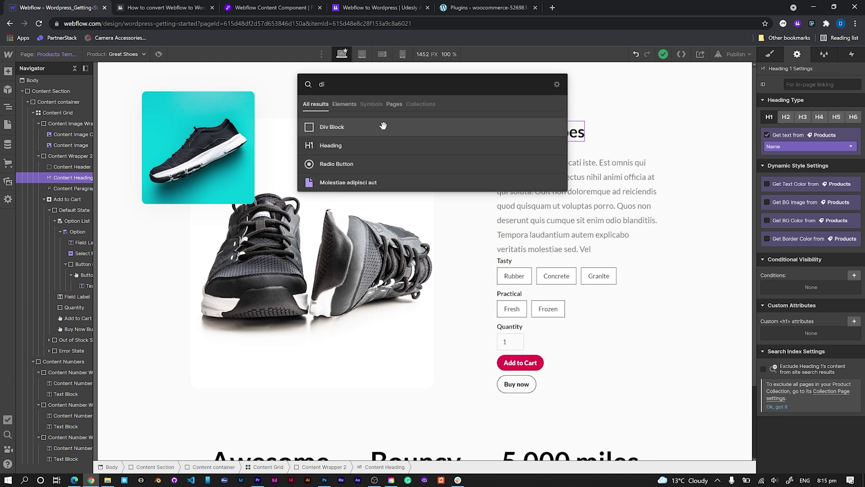
click(383, 126)
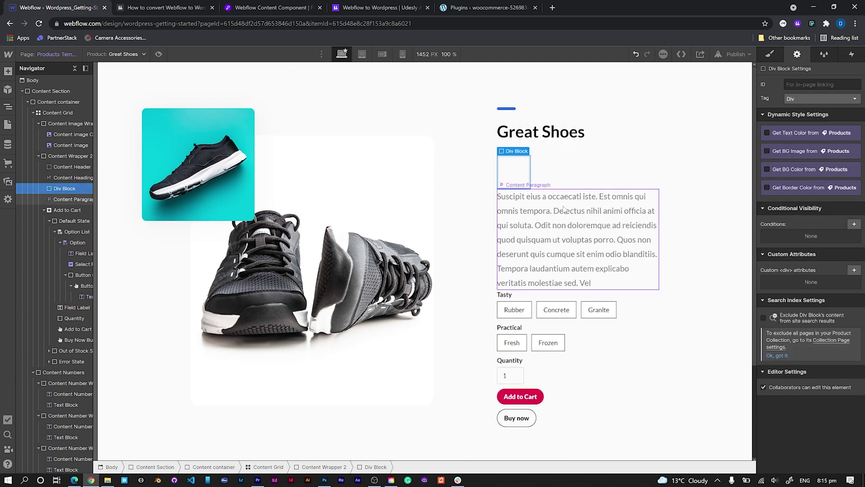
- Insert a text block into the new Div Block with class "price", styled 700 Bold, 1.2 REM and black
key(ctrl+e)
text(text)
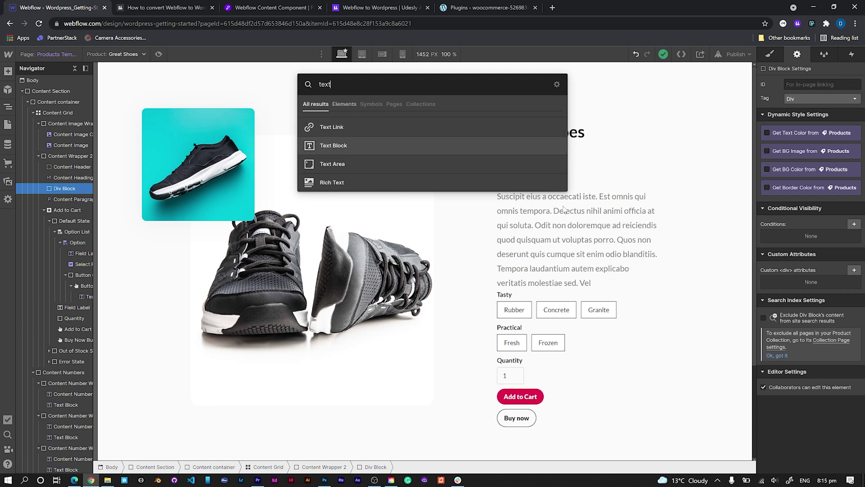
key(Down)
key(Return)
key(ctrl+Return)
text(price)
key(Return)
click(820, 398)
click(820, 430)
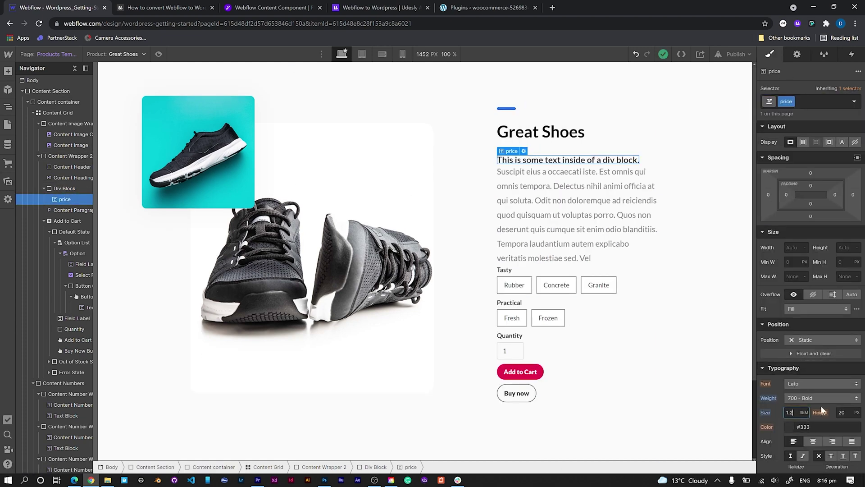
click(791, 426)
- Duplicate the price text block beside the original and add the combo class "compare" to the copy
key(Escape)
key(ctrl+v)
click(617, 165)
click(816, 102)
text(compa)
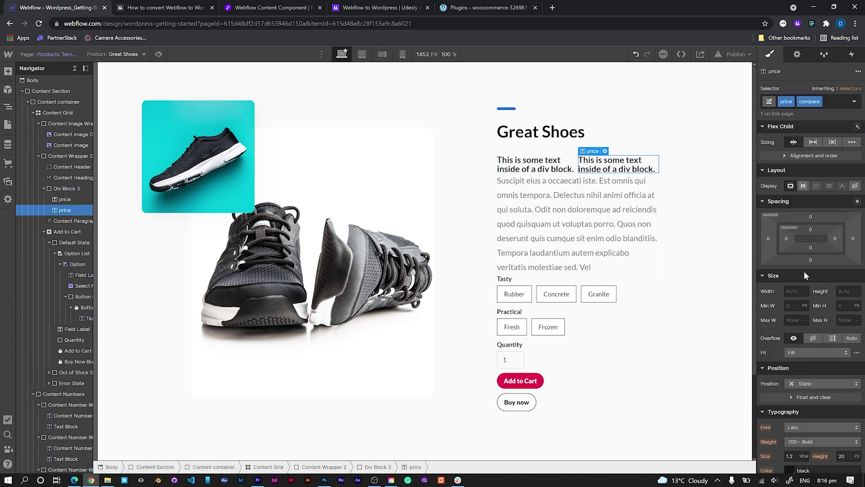
- Style the compare text as crimson, 400 Normal and struck through, and add space below the price row
scroll(826, 205, down, 6)
click(790, 201)
click(789, 201)
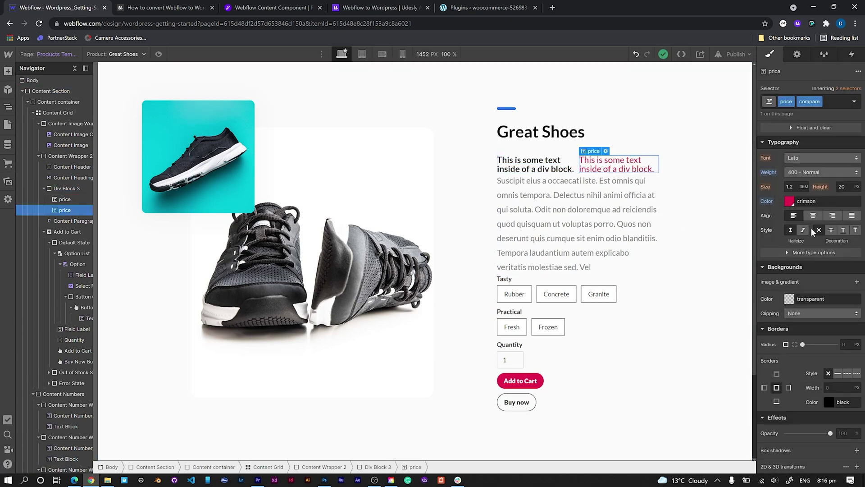
click(533, 166)
drag(811, 323, 811, 333)
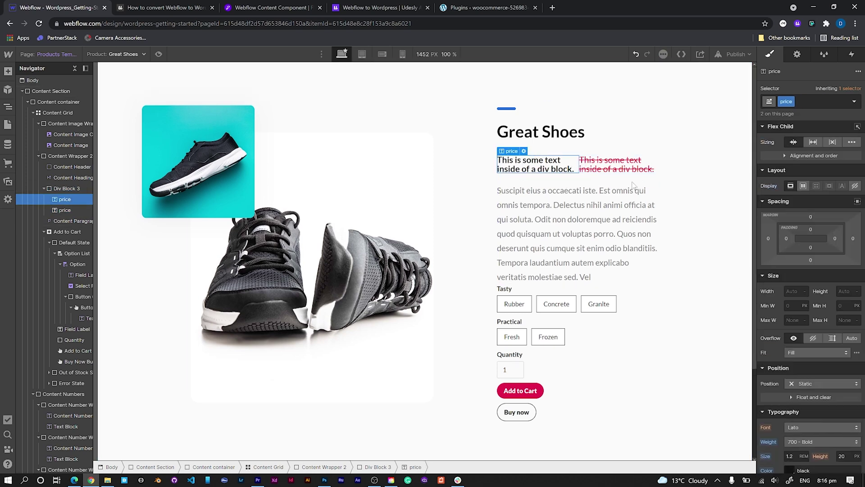
- Bind the first price text block to the product's Price field
click(798, 54)
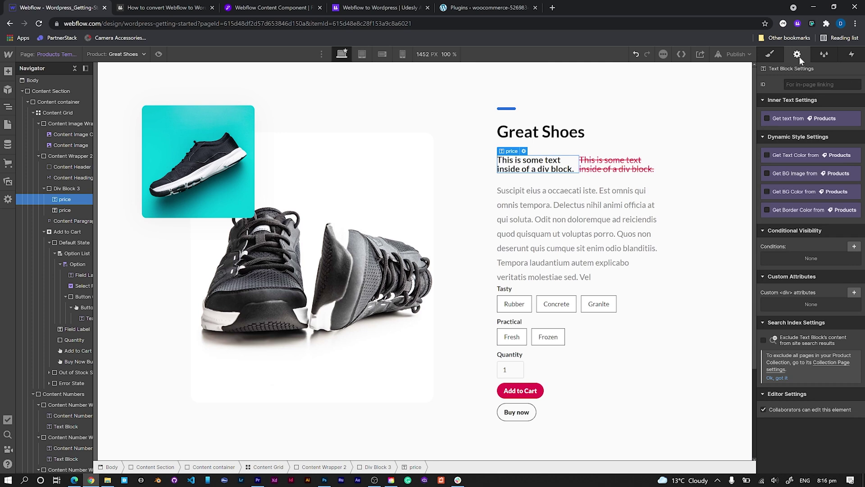
click(784, 119)
click(796, 131)
click(782, 198)
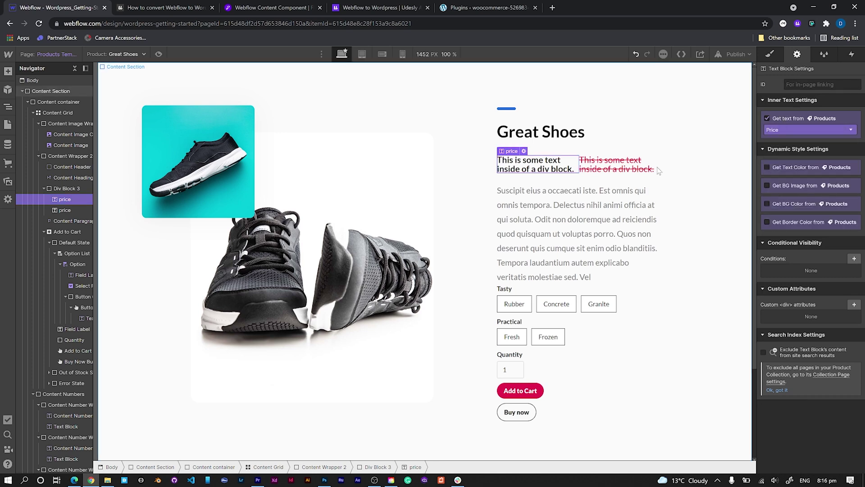
- Bind the struck-through text block to the Compare-at price field and give it a 15 px left margin
click(625, 168)
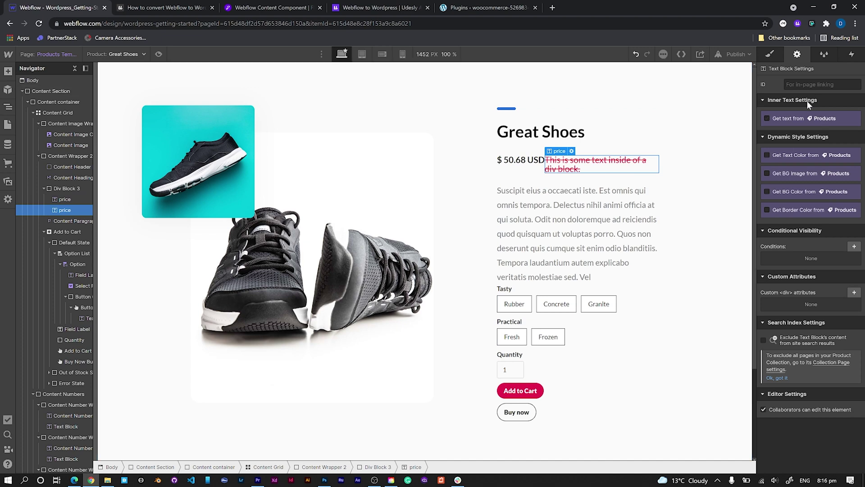
click(777, 119)
click(783, 131)
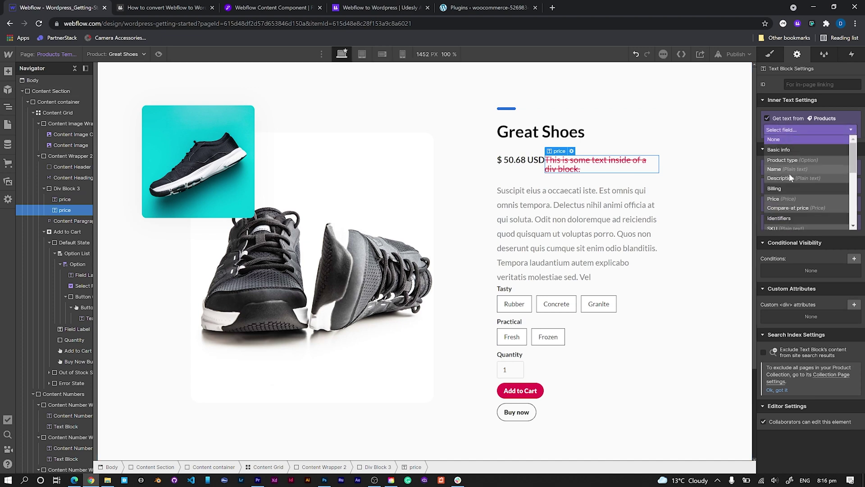
click(785, 209)
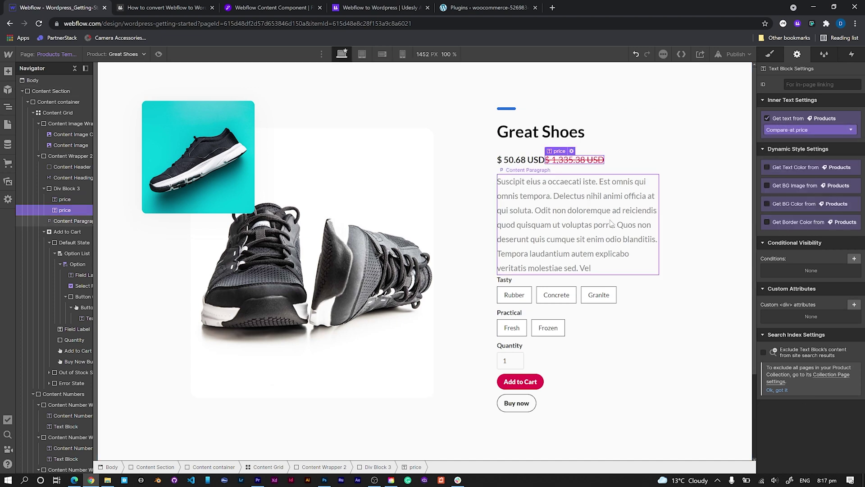
key(s)
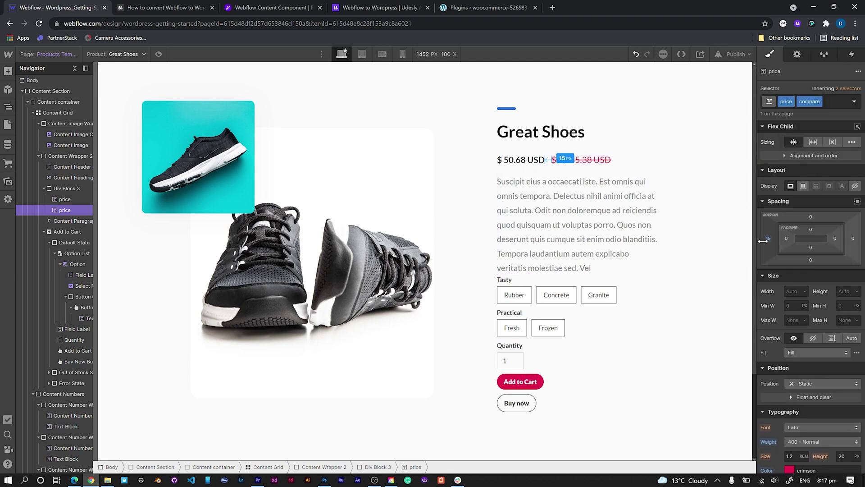
click(667, 298)
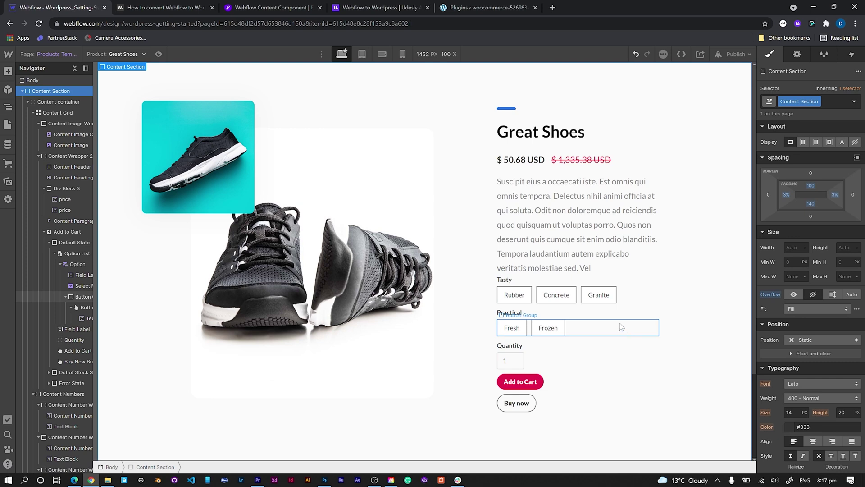
- Try to configure the Webflow to WordPress attributes in the Udesly extension
click(798, 24)
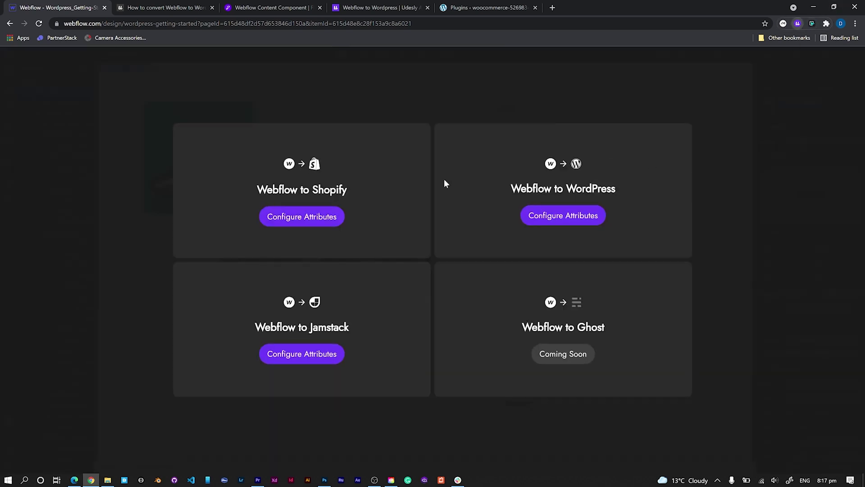
click(564, 216)
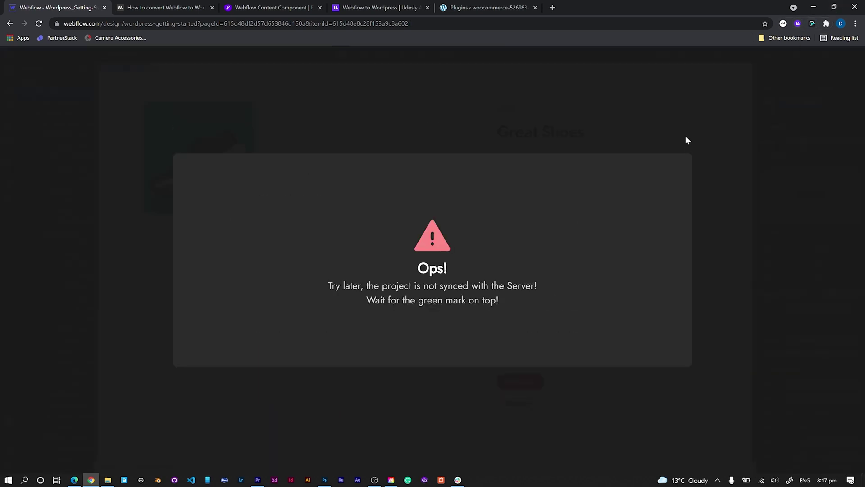
click(646, 137)
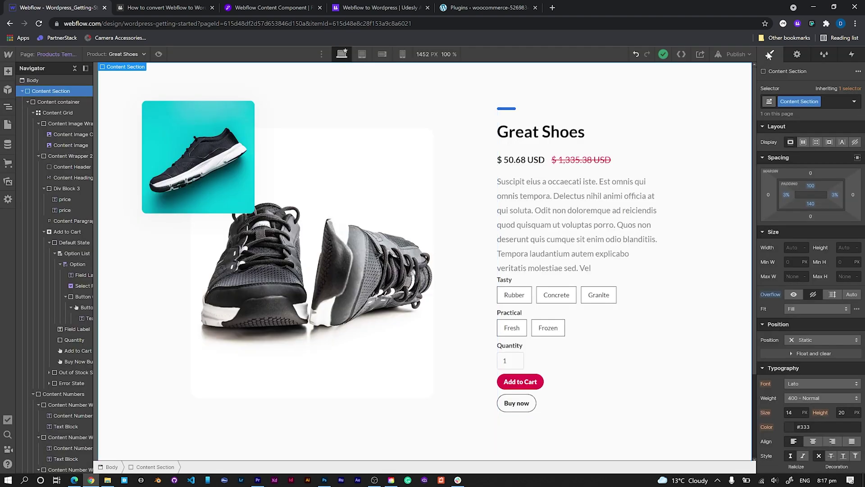
- Publish the site to its selected webflow.io domain
click(737, 54)
click(695, 166)
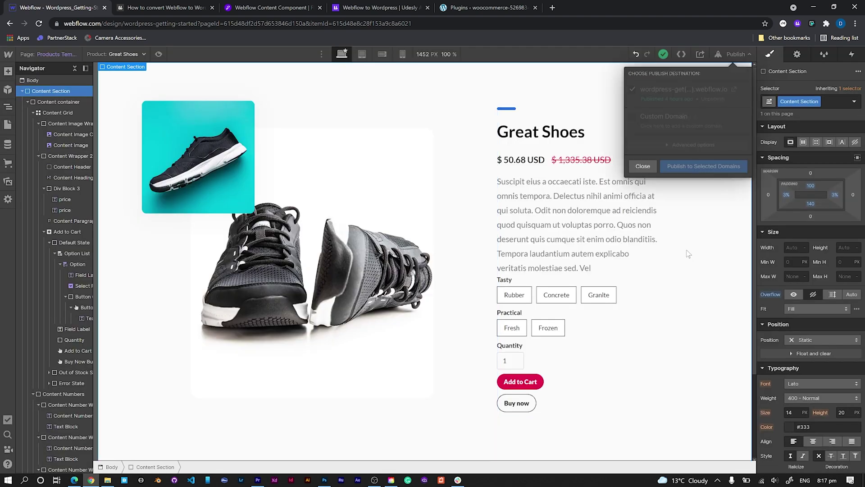
click(643, 166)
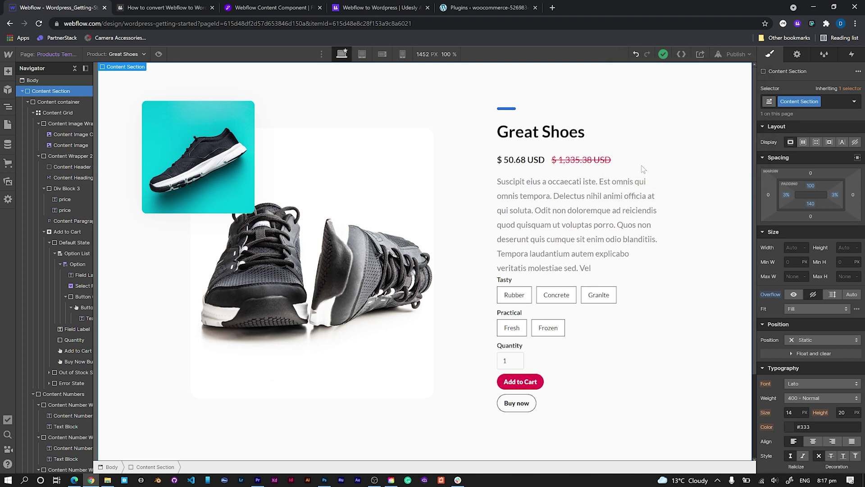
- Download the Udesly configuration file for Webflow to WordPress and export the site's code as a ZIP
click(797, 25)
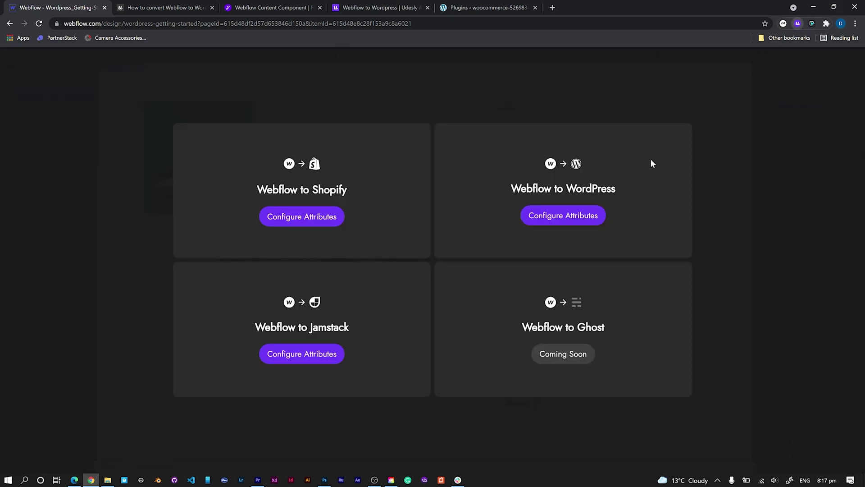
click(559, 216)
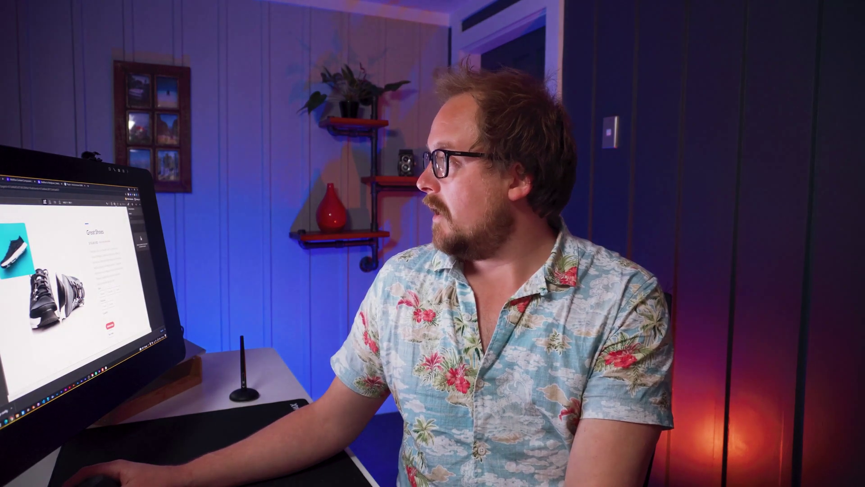
key(shift+e)
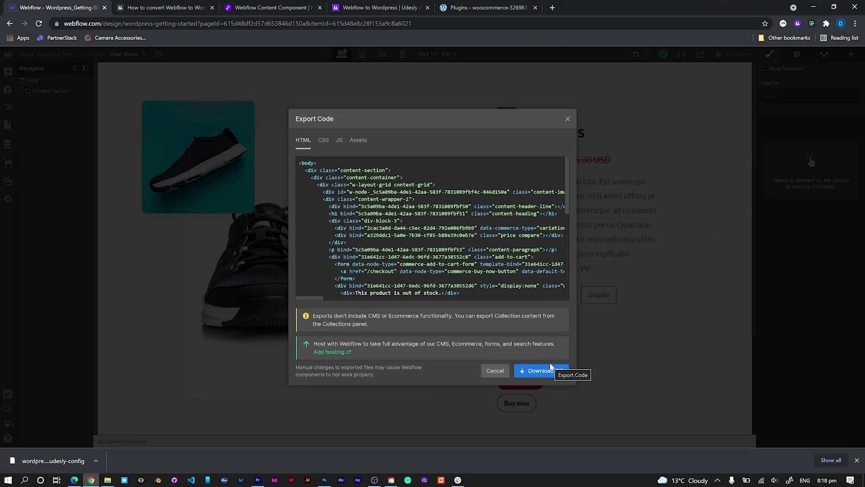
click(551, 368)
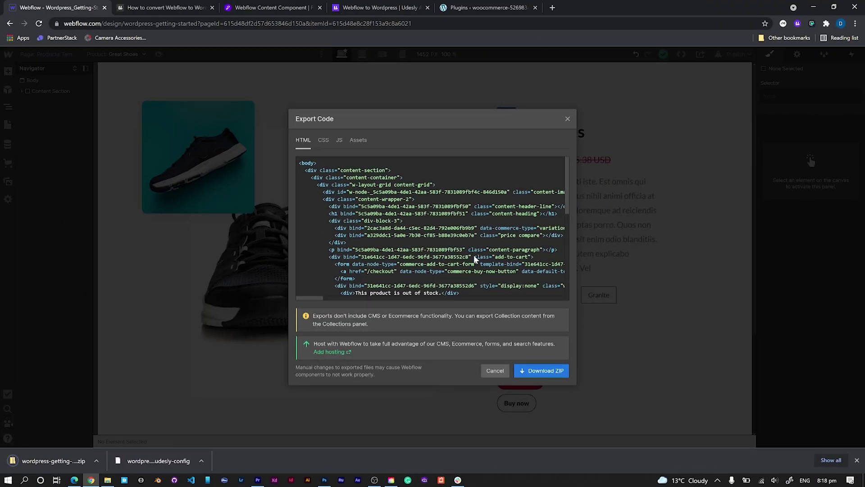
click(567, 119)
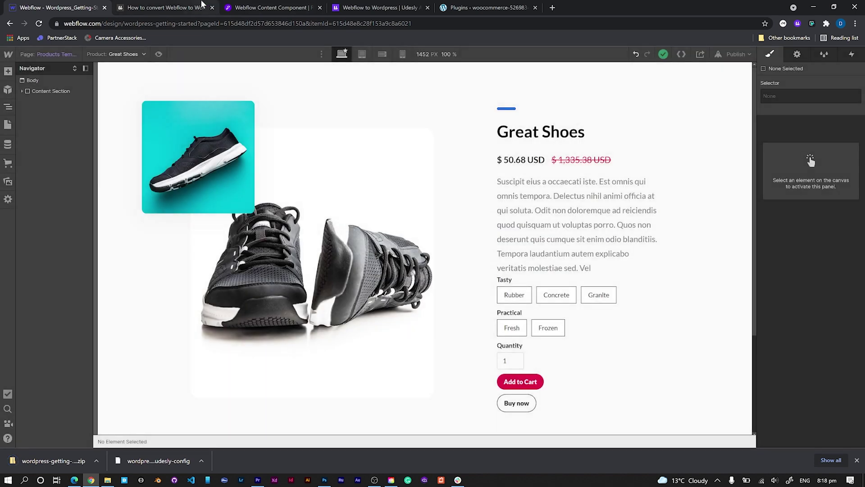
- Switch to the Udesly WordPress converter and upload the exported wordpress-getting-started ZIP
click(189, 8)
click(266, 8)
click(372, 7)
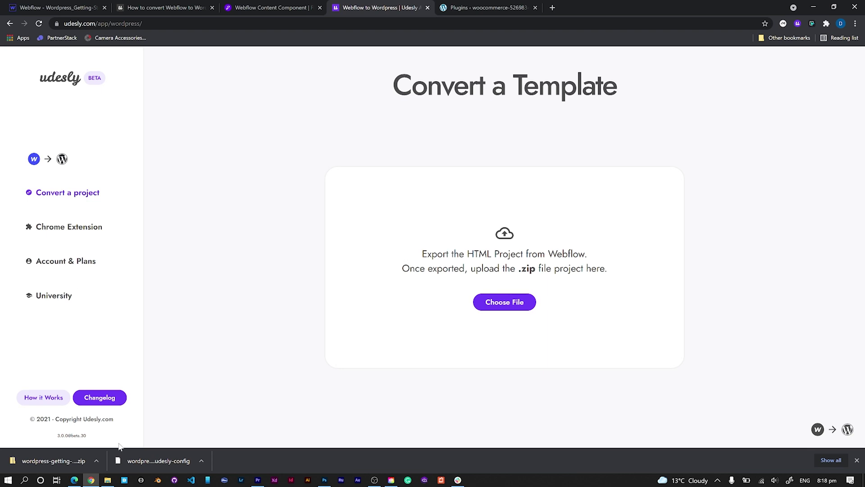
drag(166, 385, 504, 268)
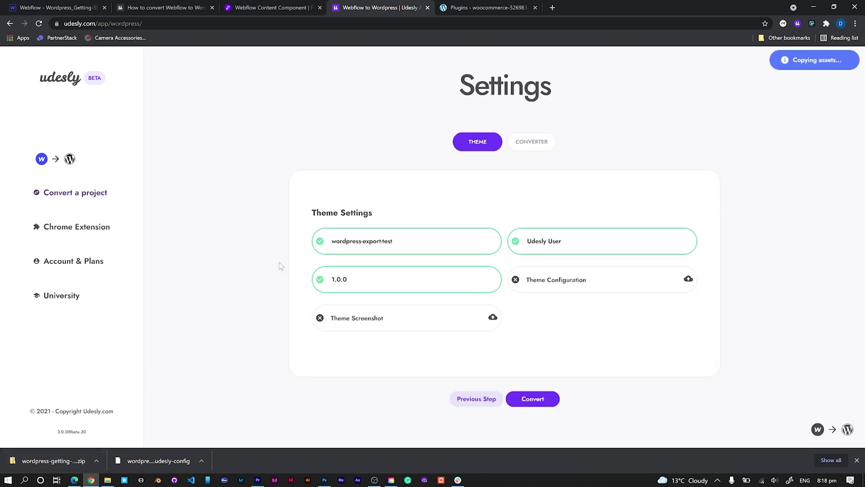
- Upload wordpress-getting-started.udesly-config as the Theme Configuration
click(557, 292)
click(111, 75)
click(477, 411)
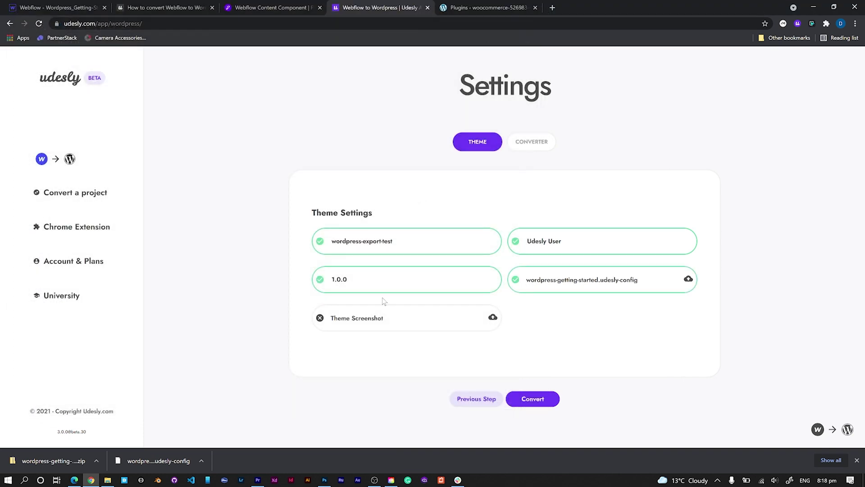
- Upload Alt-Pro-Theme-Thumbnail.png as the Theme Screenshot and convert the project
click(321, 318)
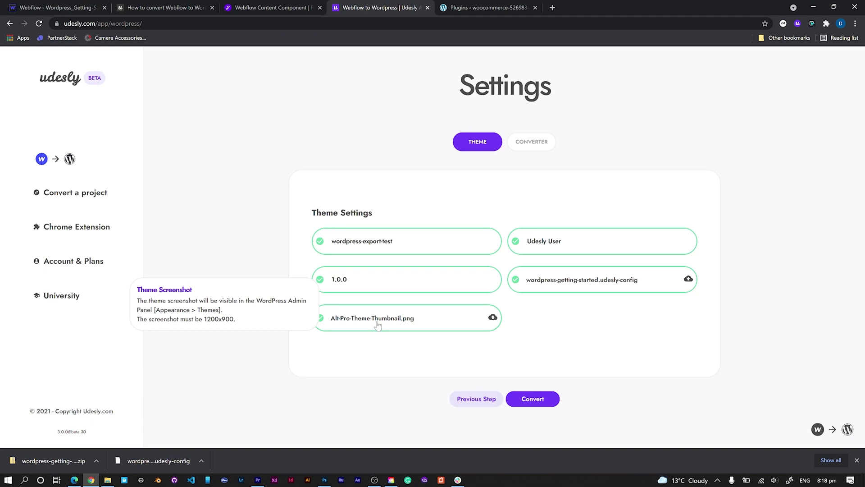
click(541, 402)
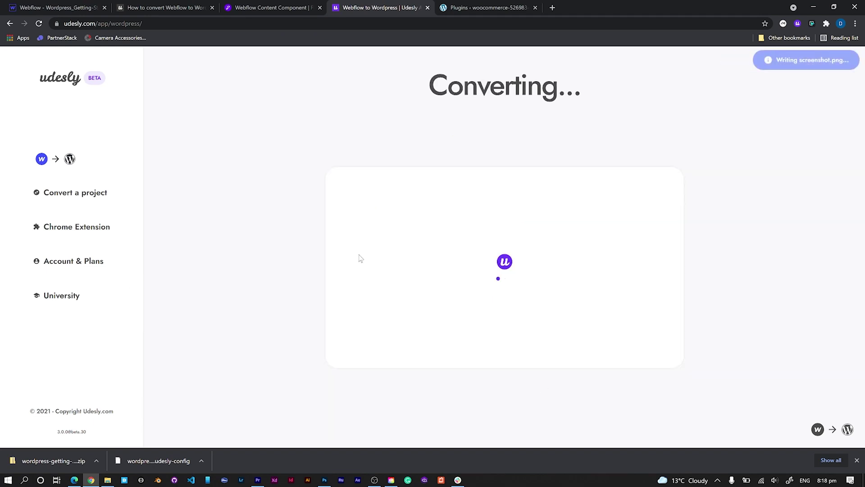